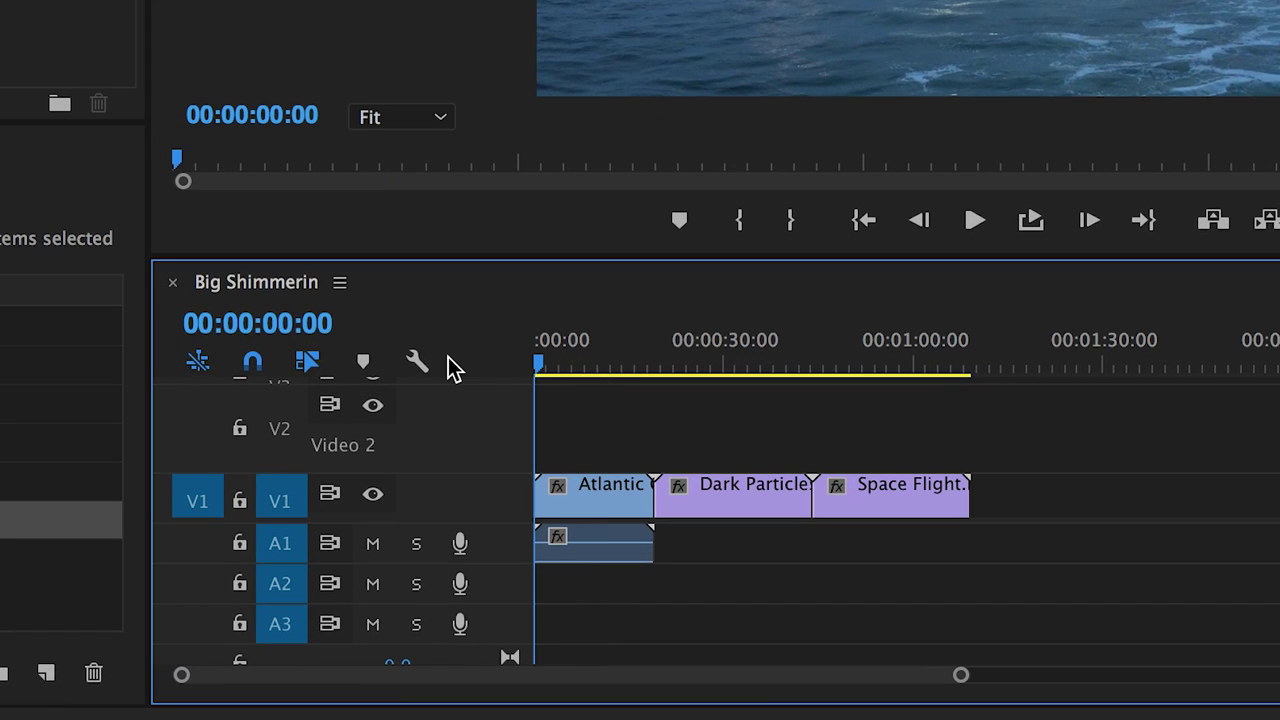
Put the playhead at 00:01:09:10, the end of the last clip on V1
click(971, 340)
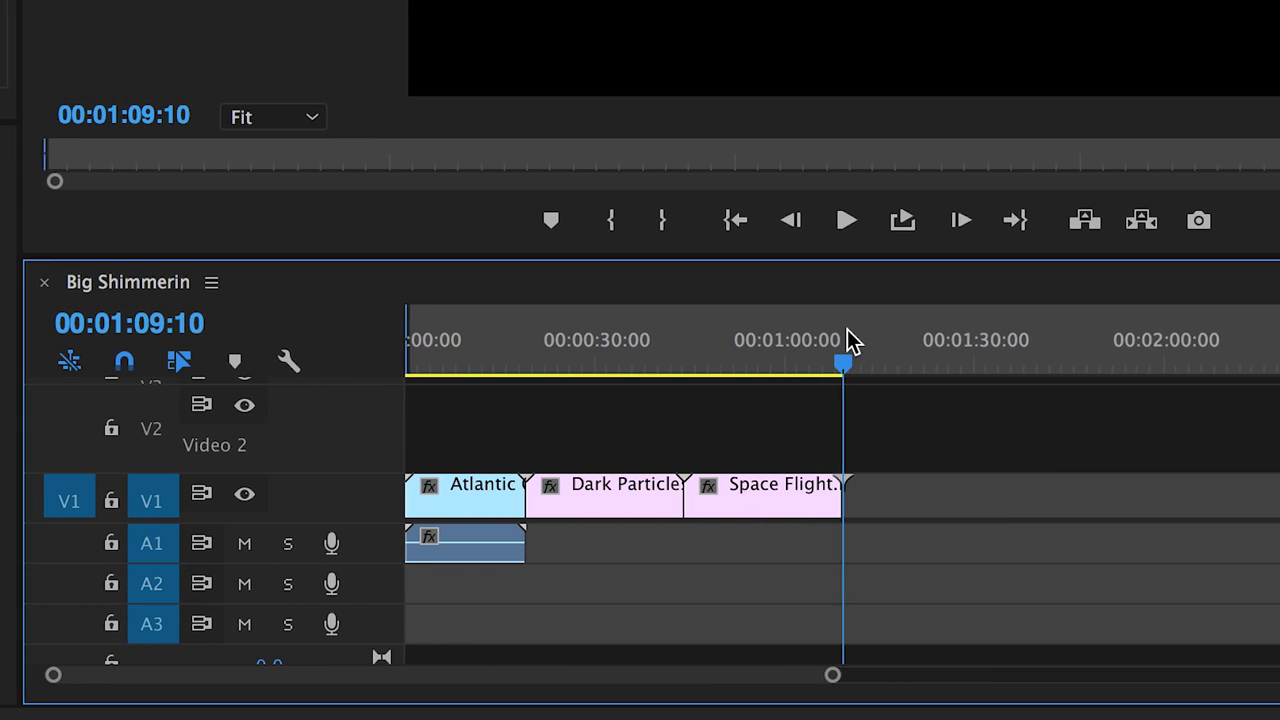
Mark an out point at the sequence end and bring up Export Settings via File > Export > Media
key(o)
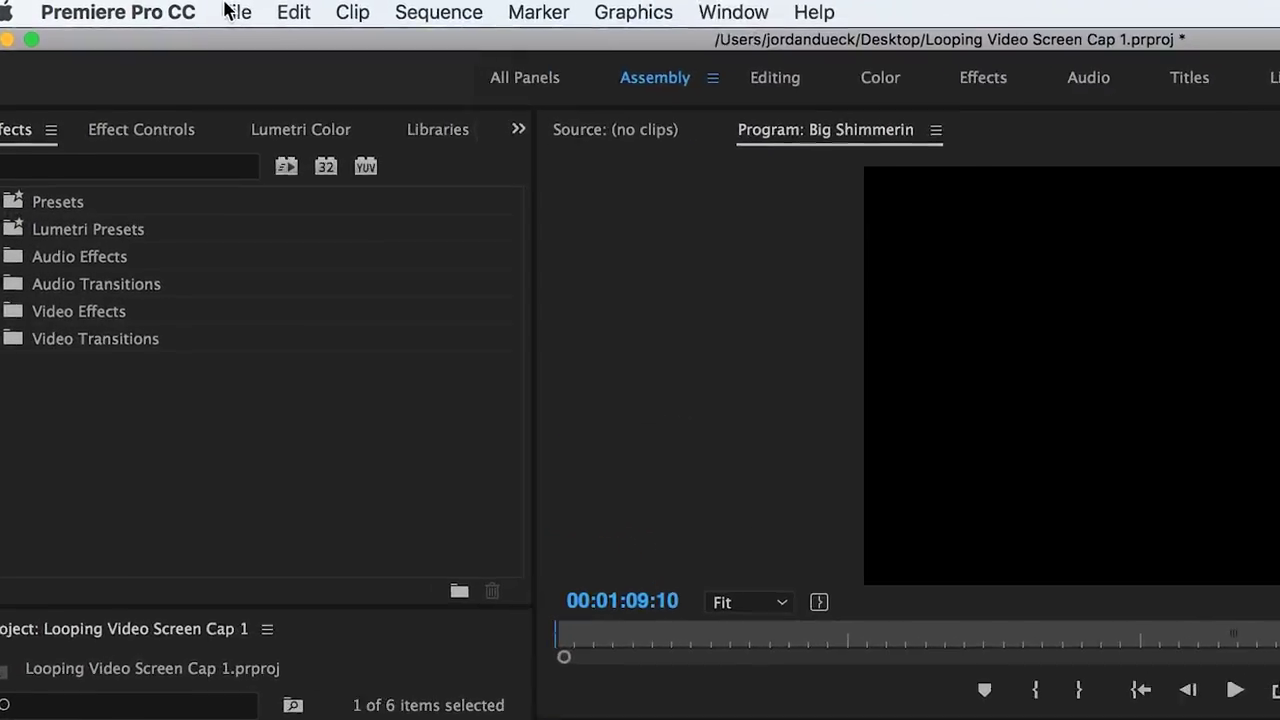
click(168, 7)
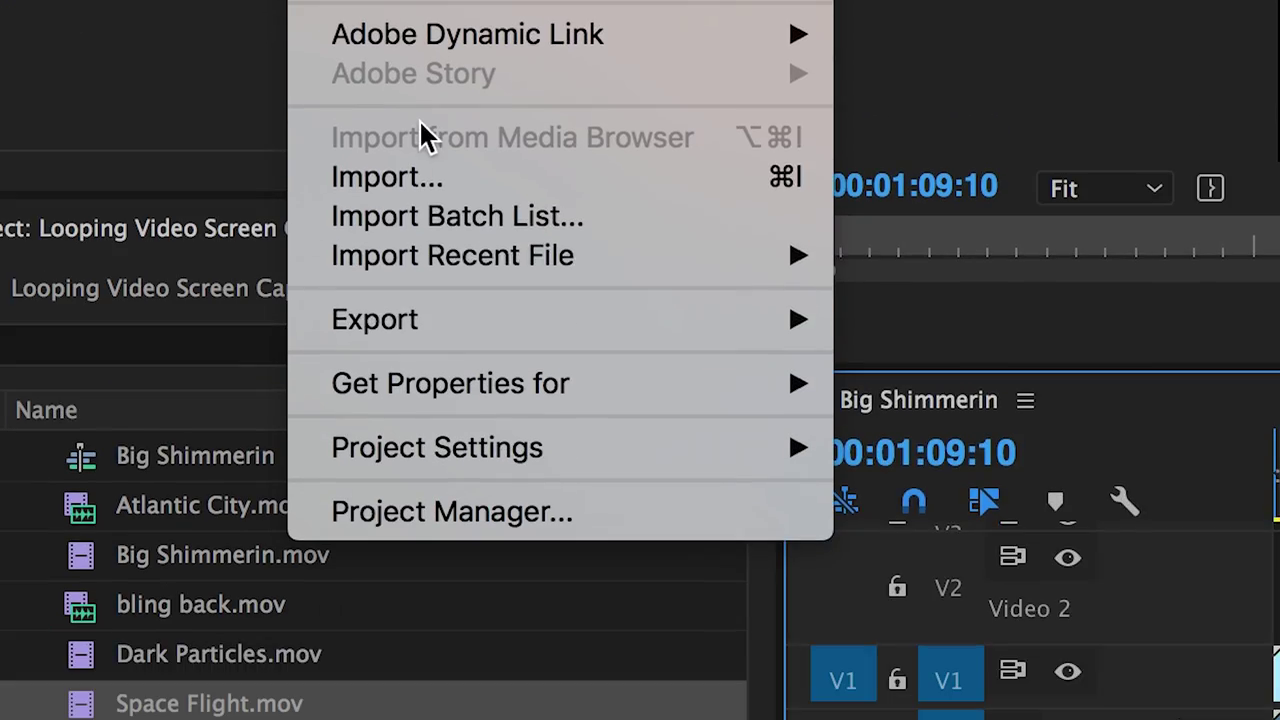
mouse_move(434, 323)
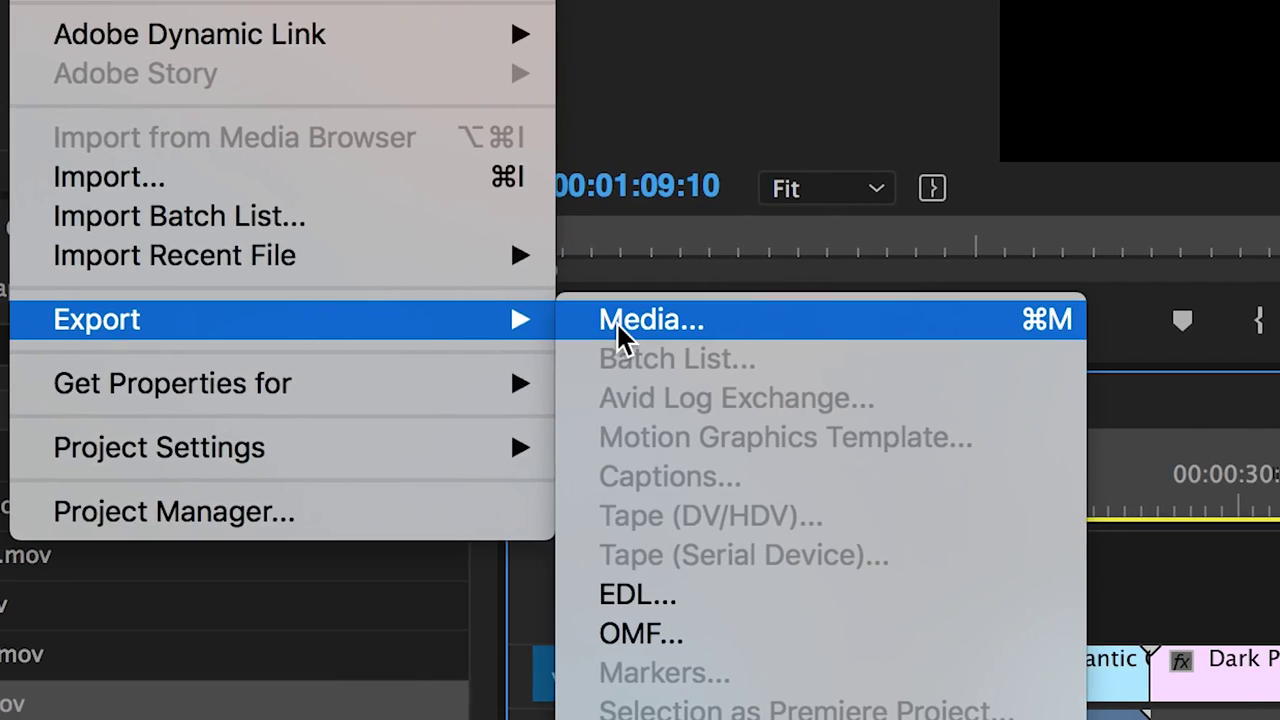
click(700, 322)
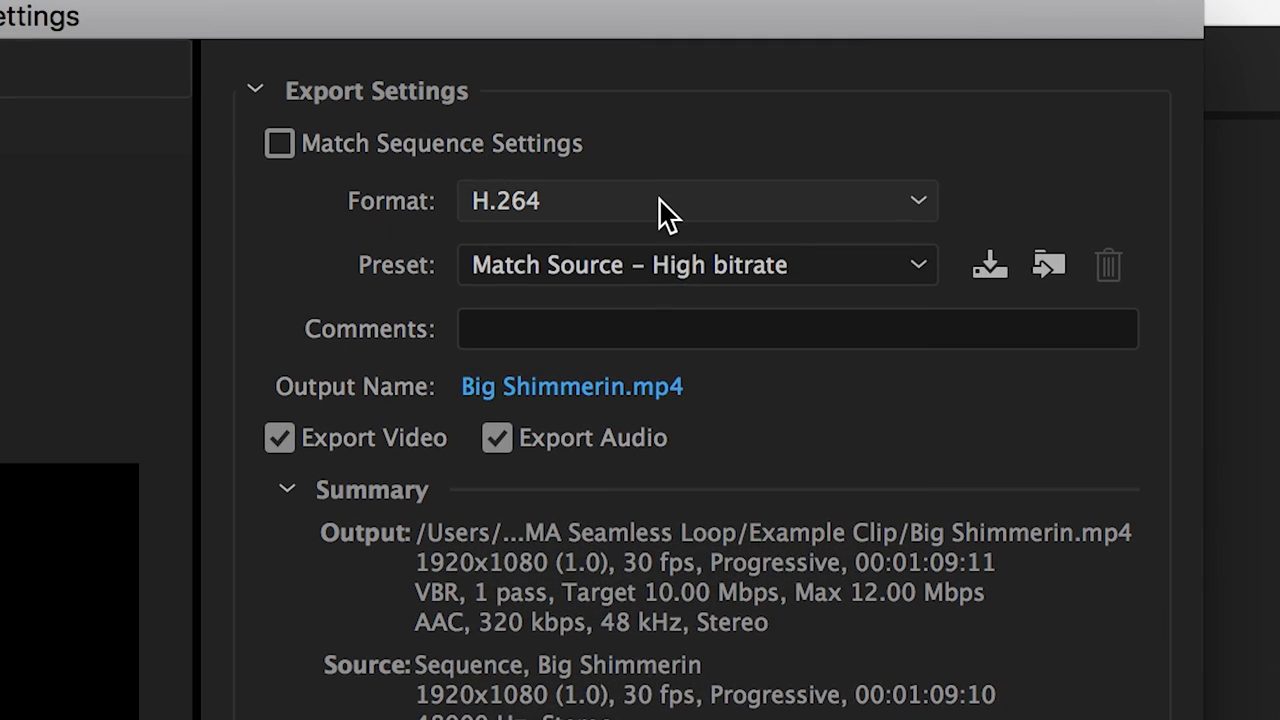
click(922, 105)
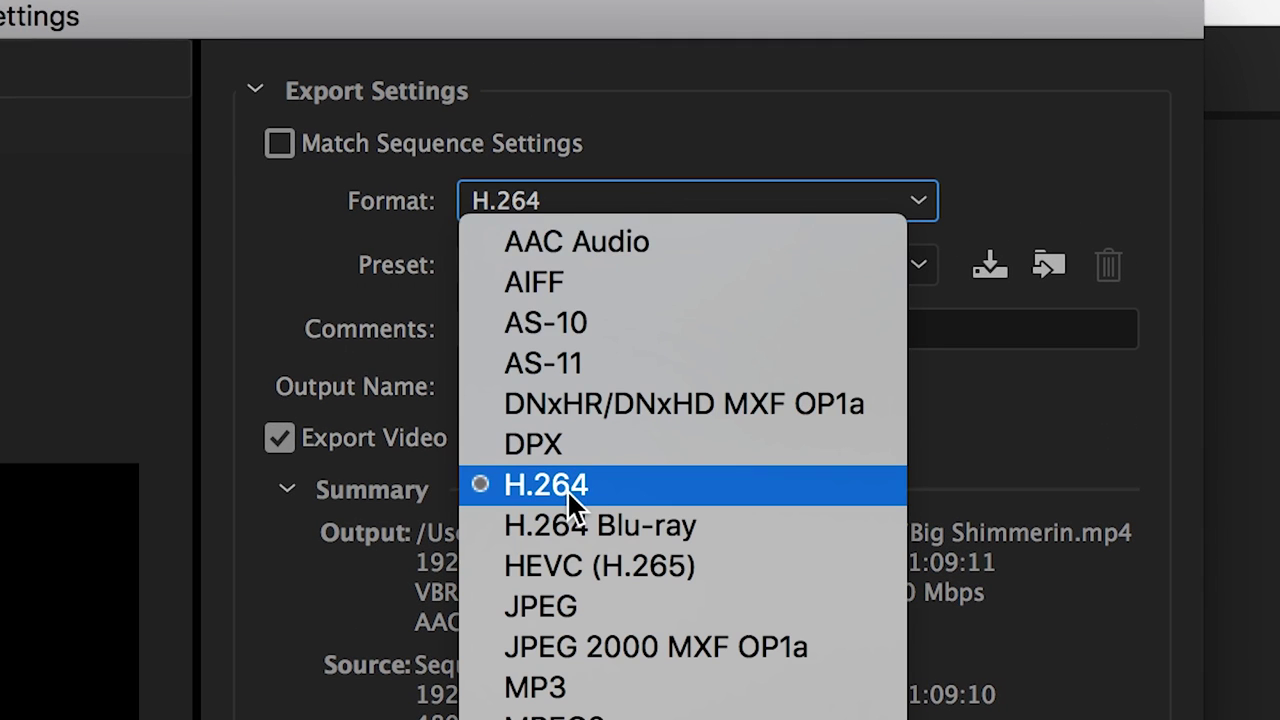
click(567, 489)
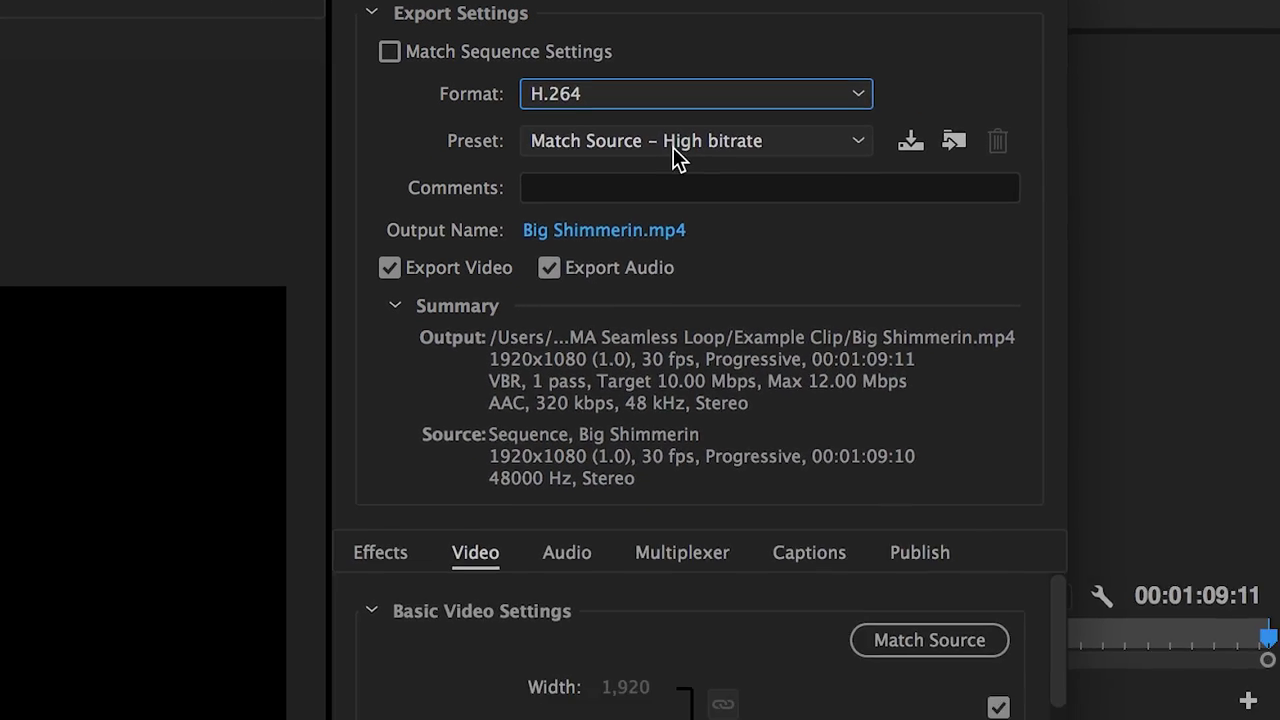
click(673, 150)
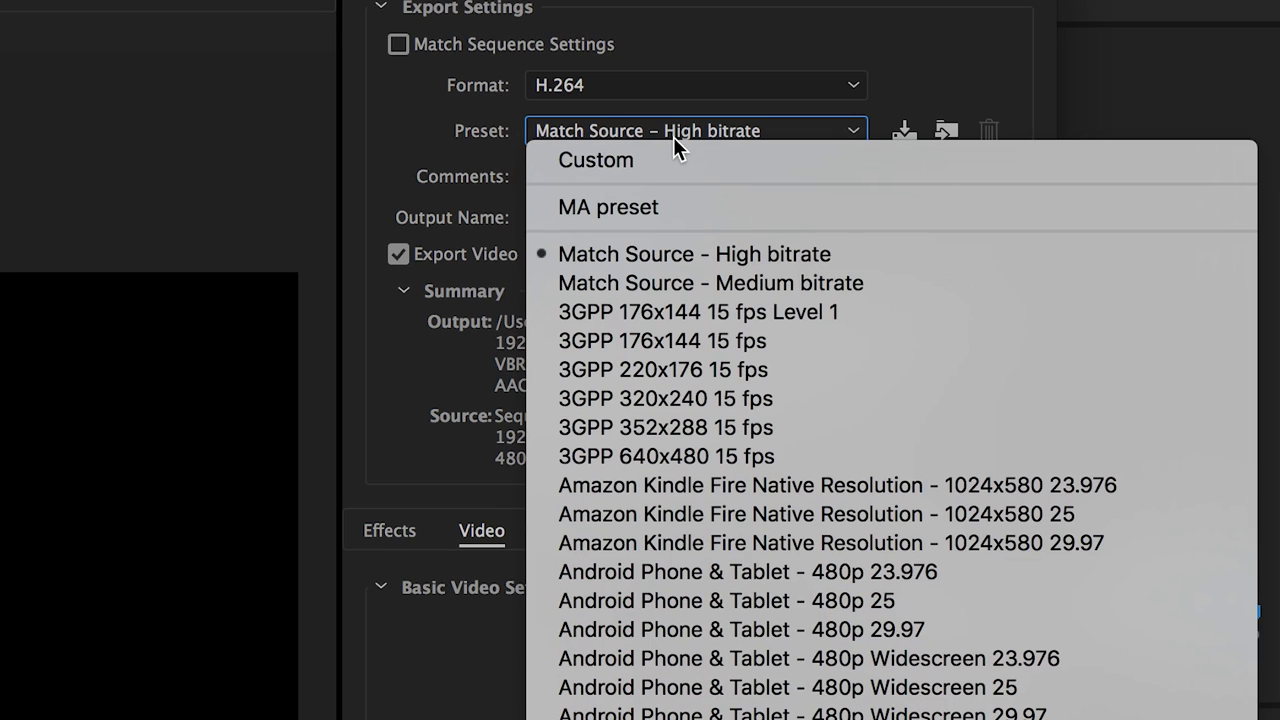
click(696, 252)
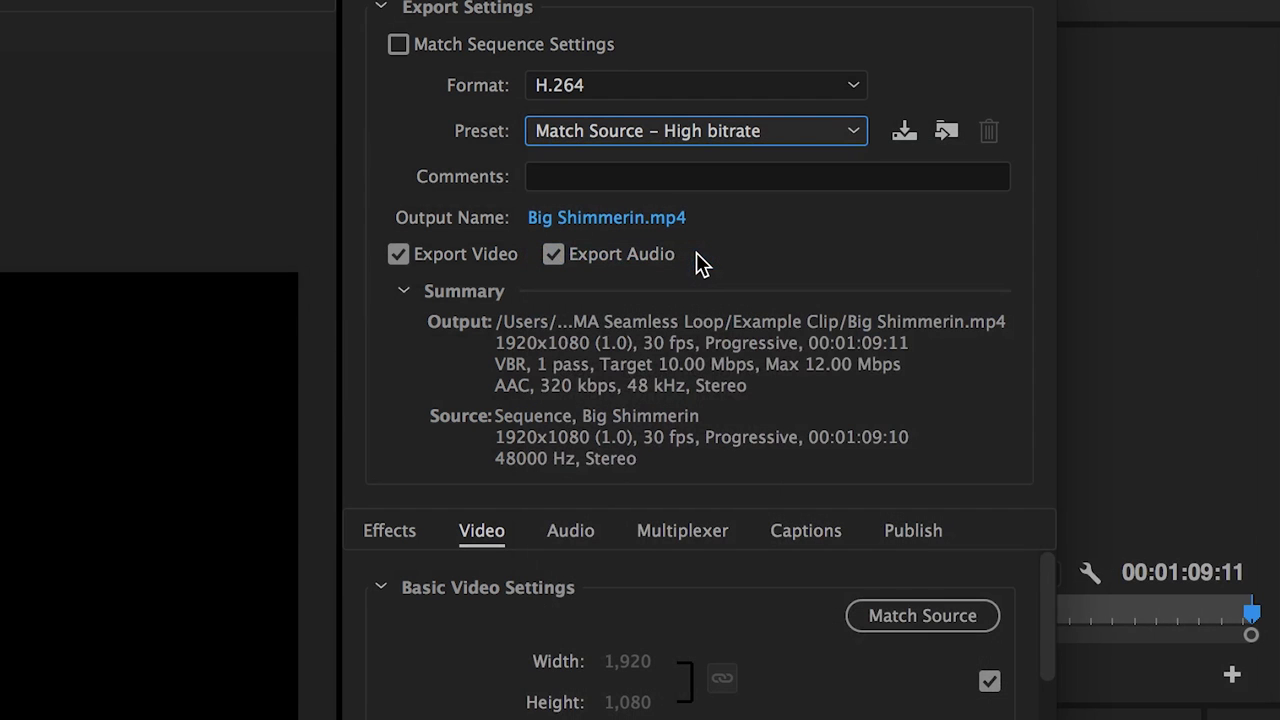
click(819, 134)
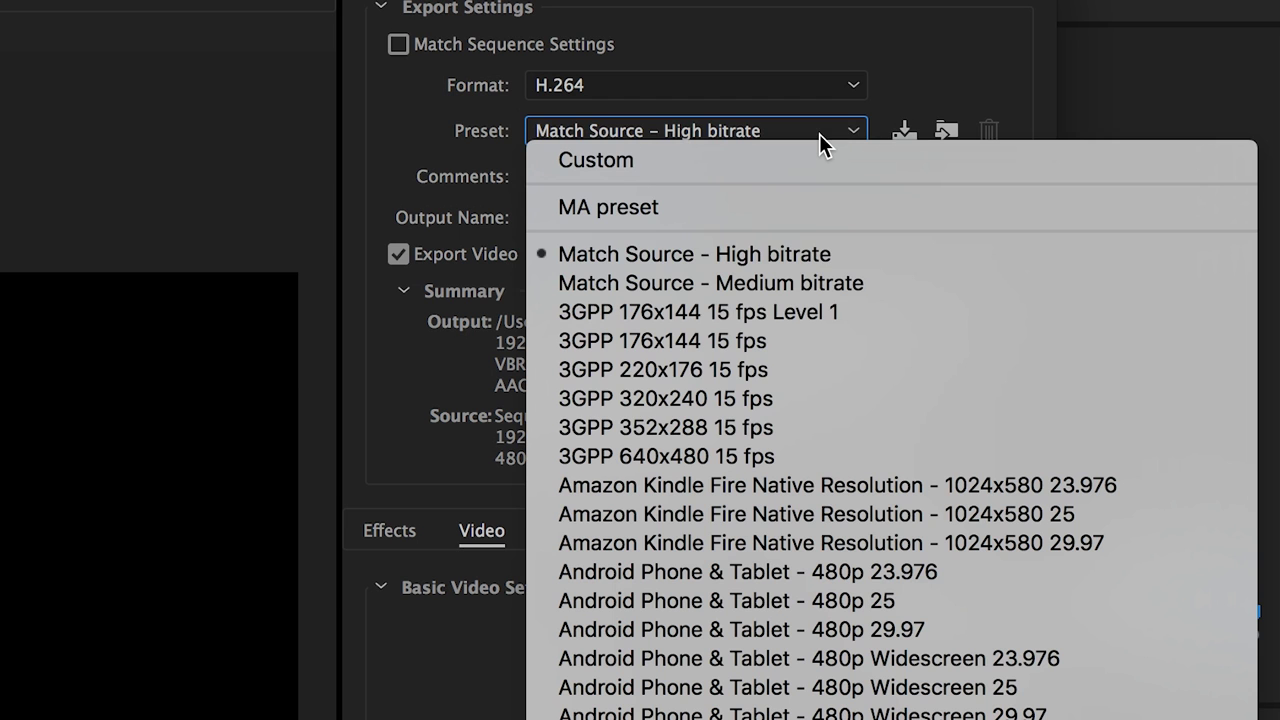
scroll(713, 517, down, 15)
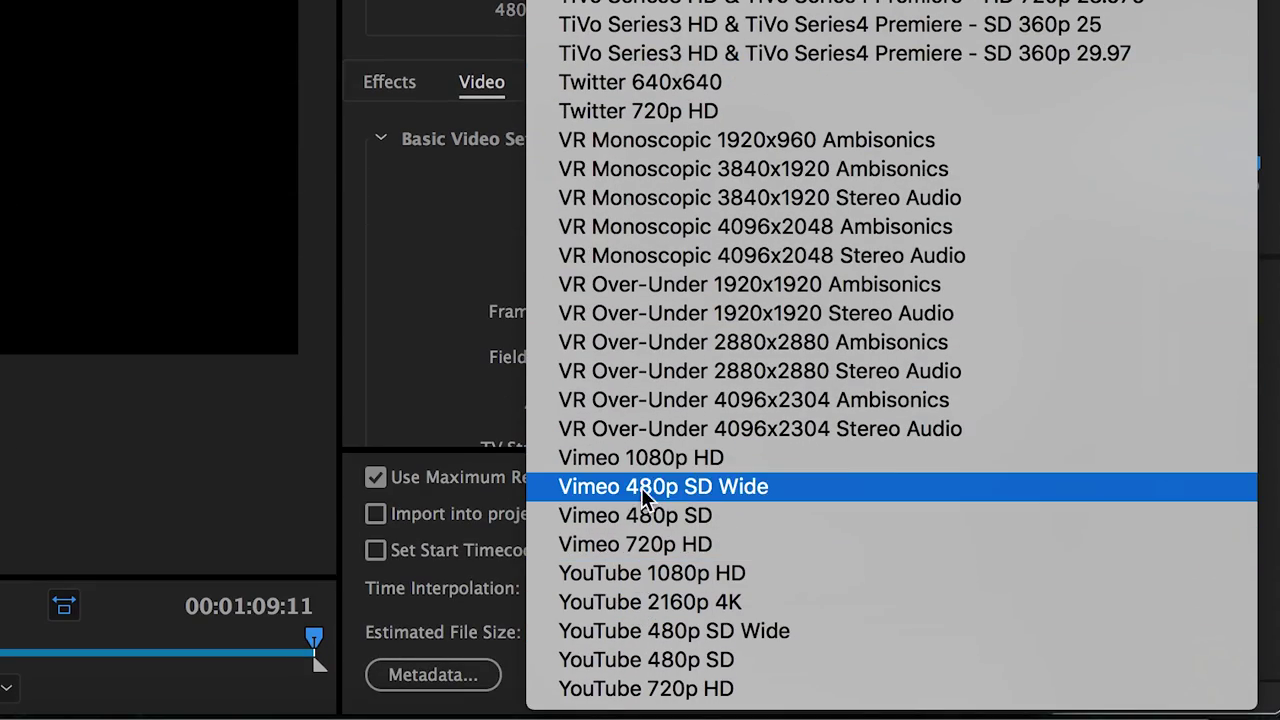
click(332, 42)
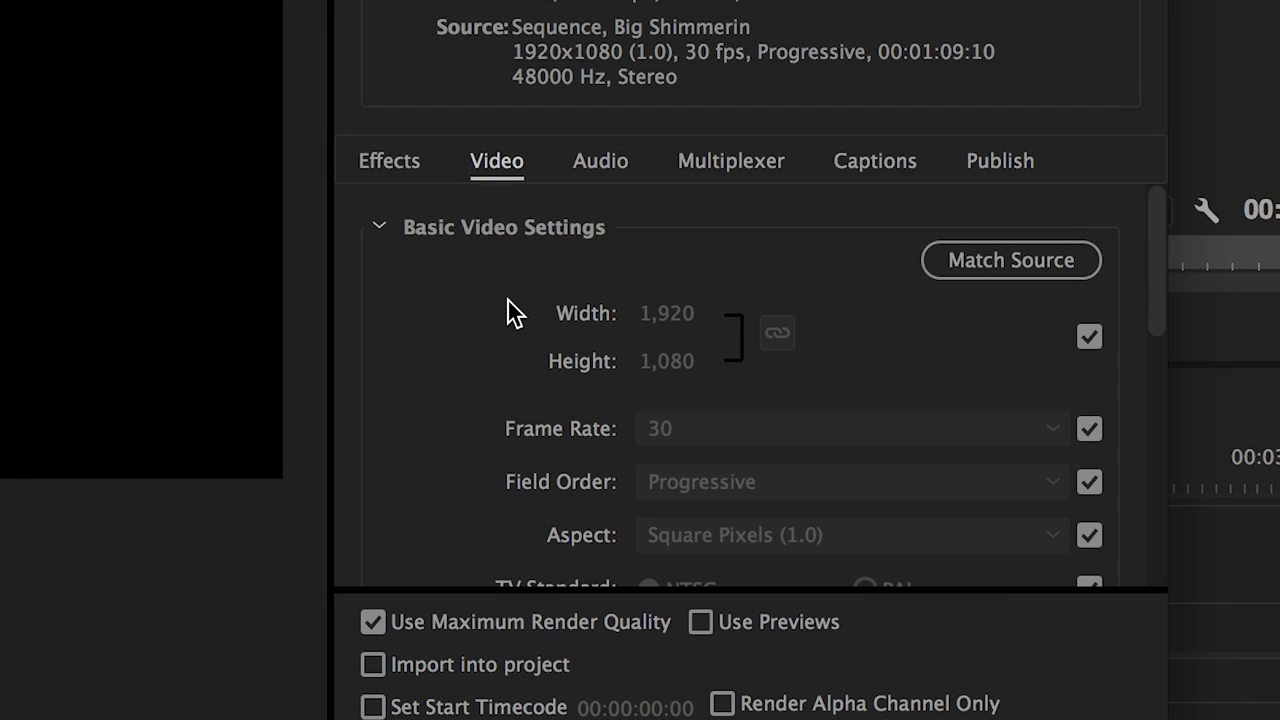
Unlink frame rate, field order and aspect from source, keeping 30, Progressive and Square Pixels
scroll(508, 301, down, 2)
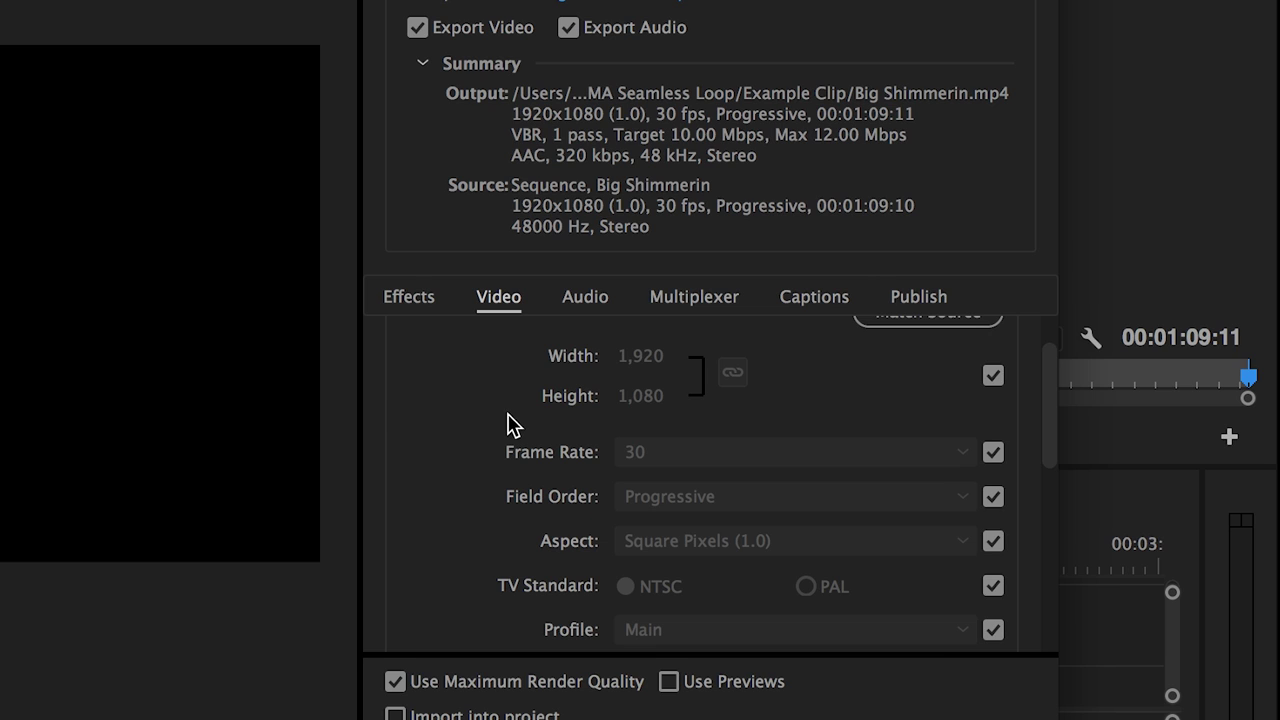
click(993, 455)
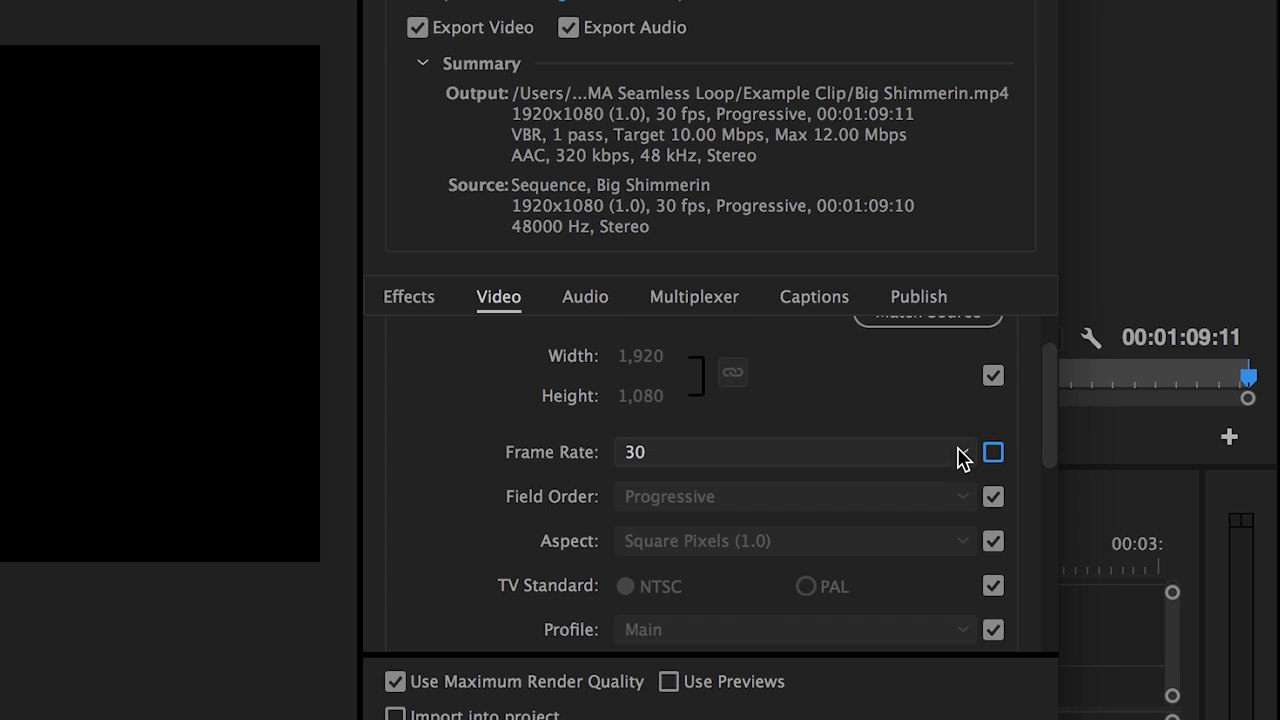
click(960, 453)
click(943, 406)
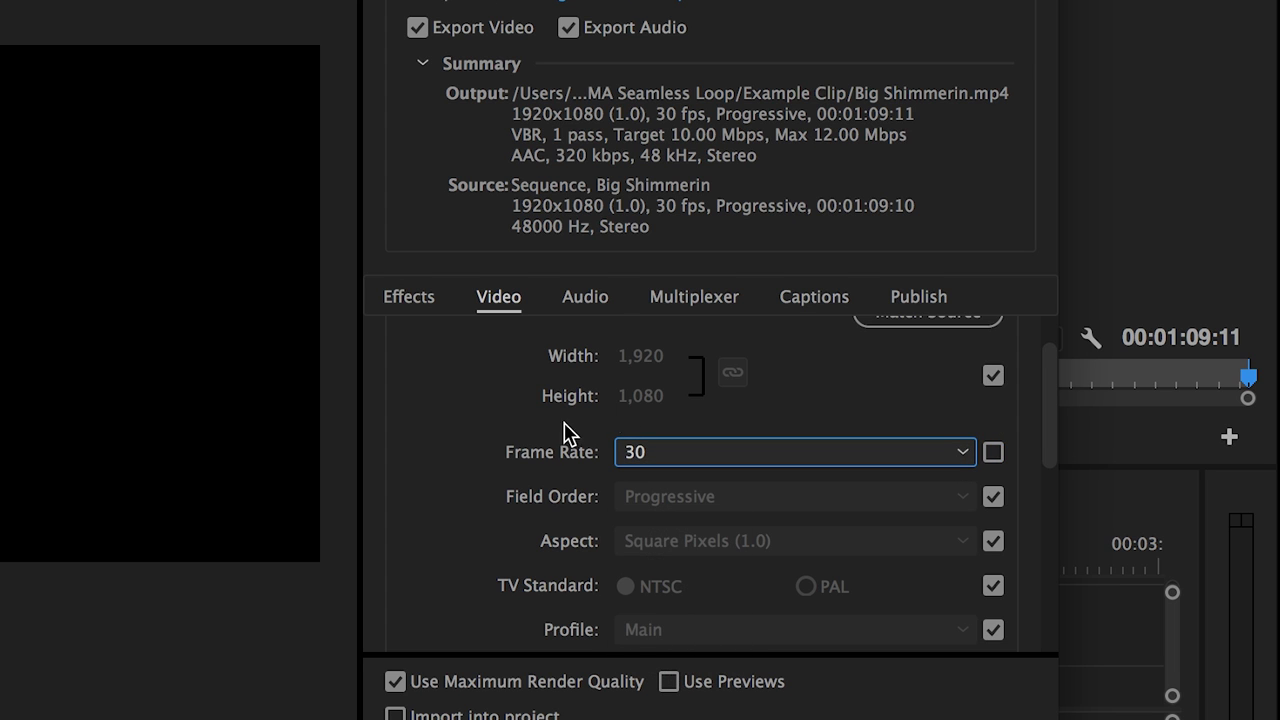
click(994, 498)
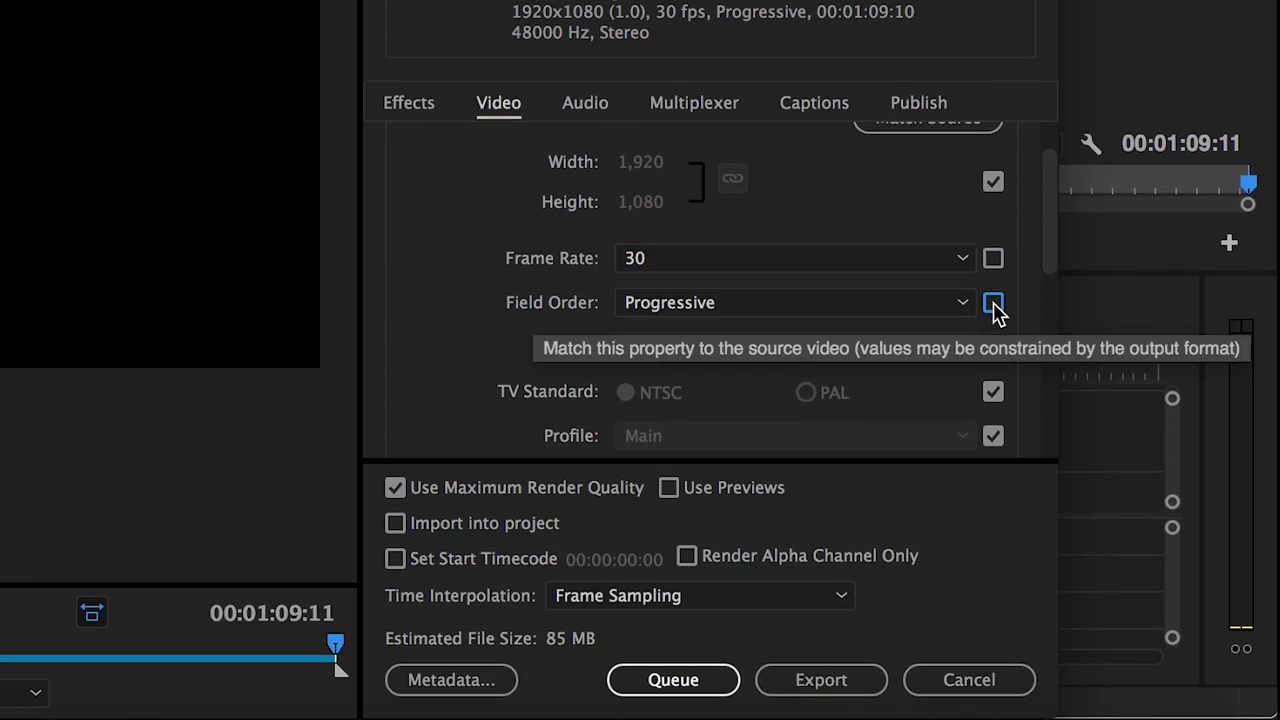
click(966, 305)
click(966, 305)
click(995, 350)
click(966, 348)
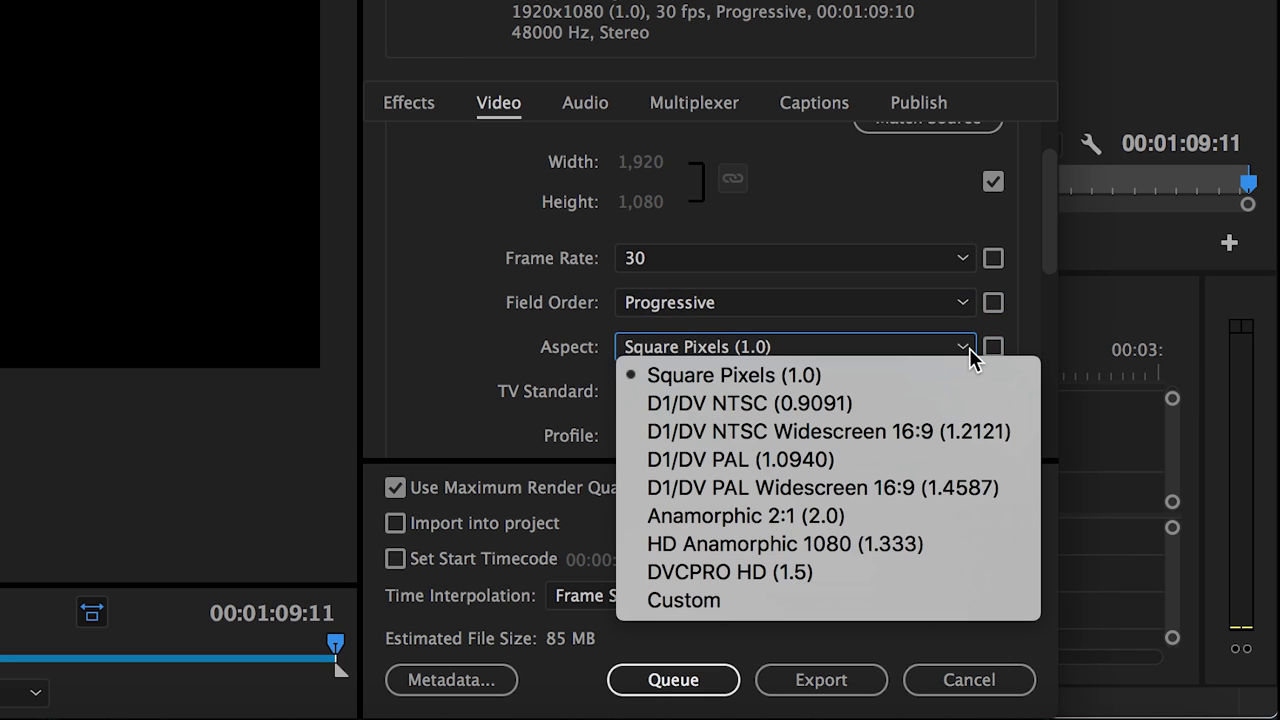
click(966, 348)
Enable Render at Maximum Depth for the H.264 export
scroll(1012, 400, down, 3)
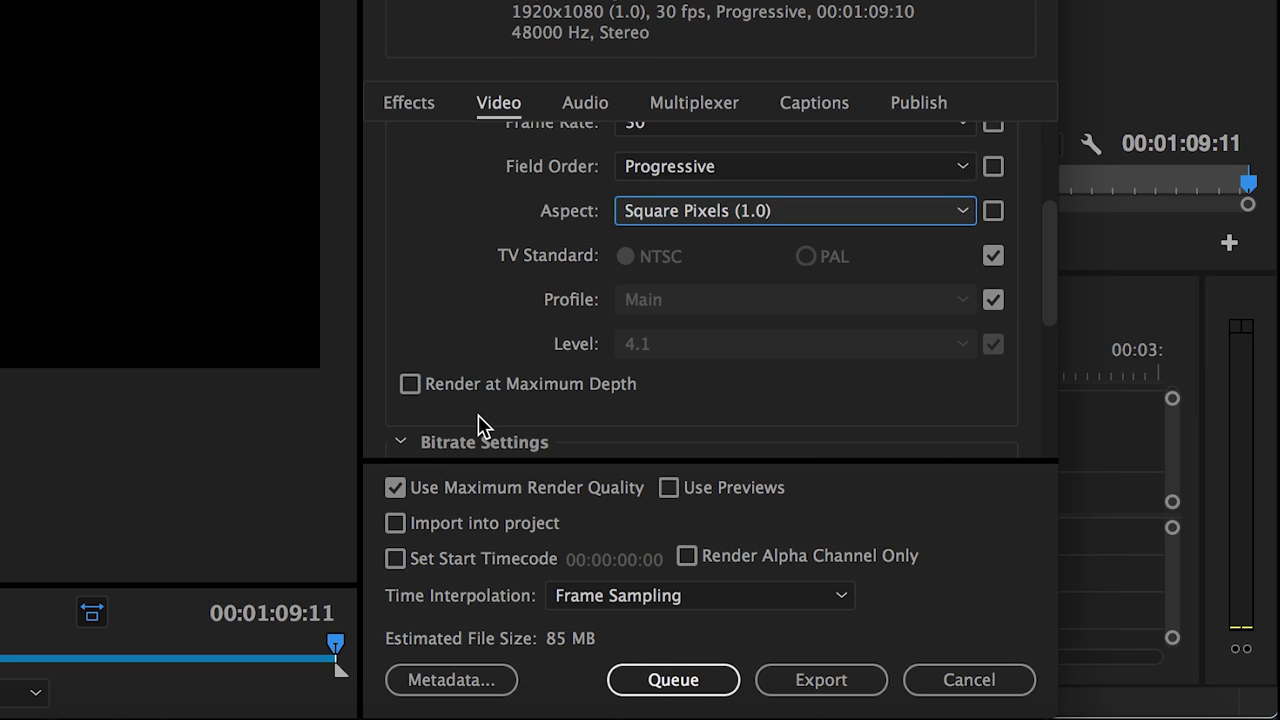
click(410, 384)
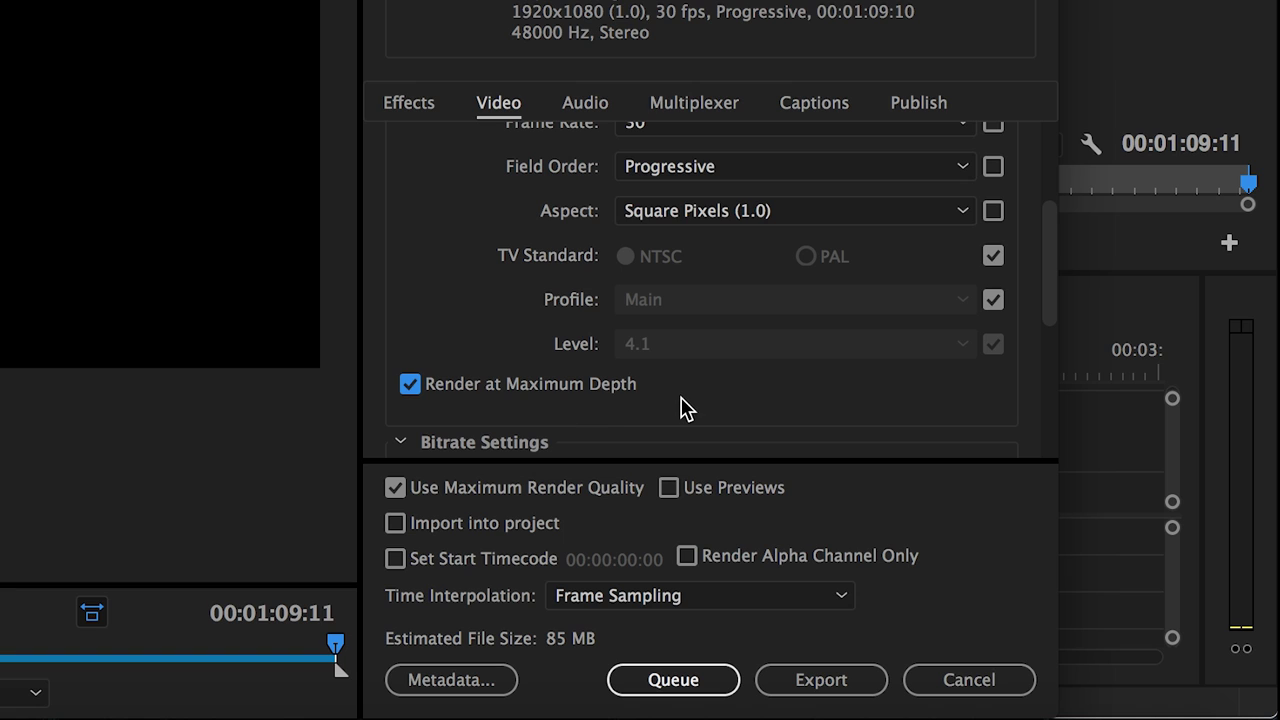
scroll(686, 408, down, 2)
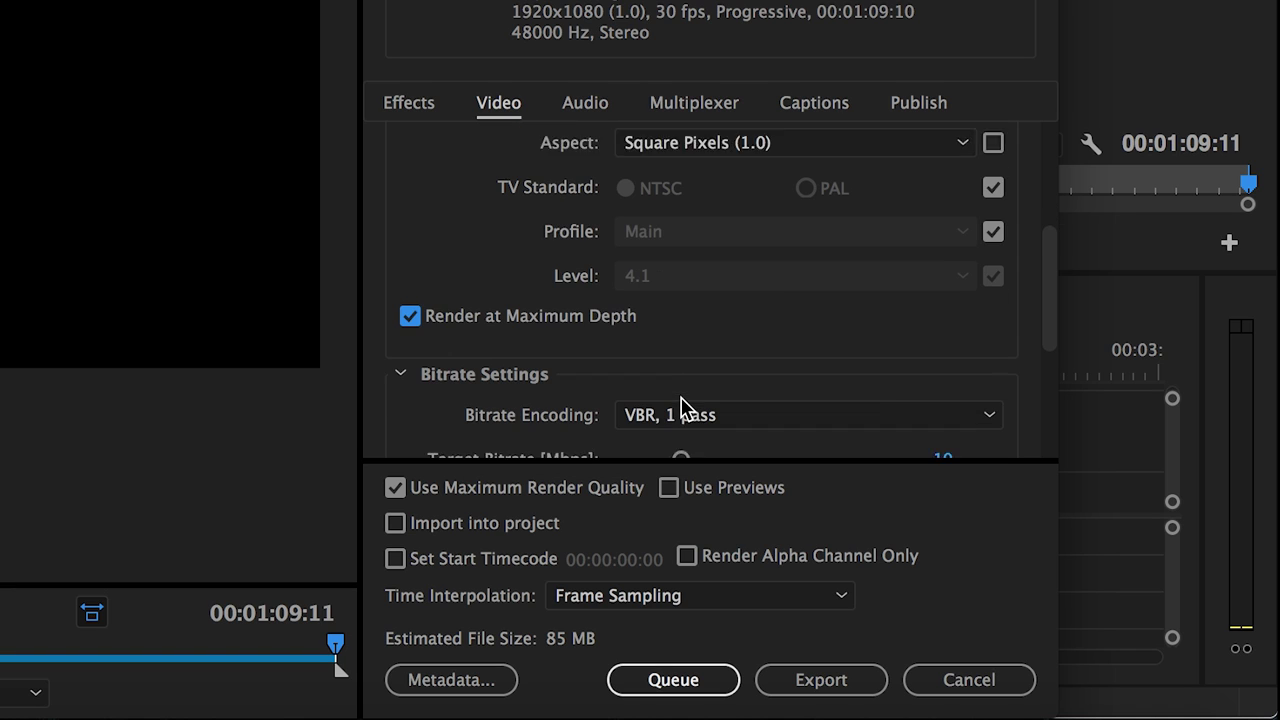
Keep VBR, 1 pass encoding and raise the target bitrate slider toward 40 Mbps
scroll(462, 393, down, 3)
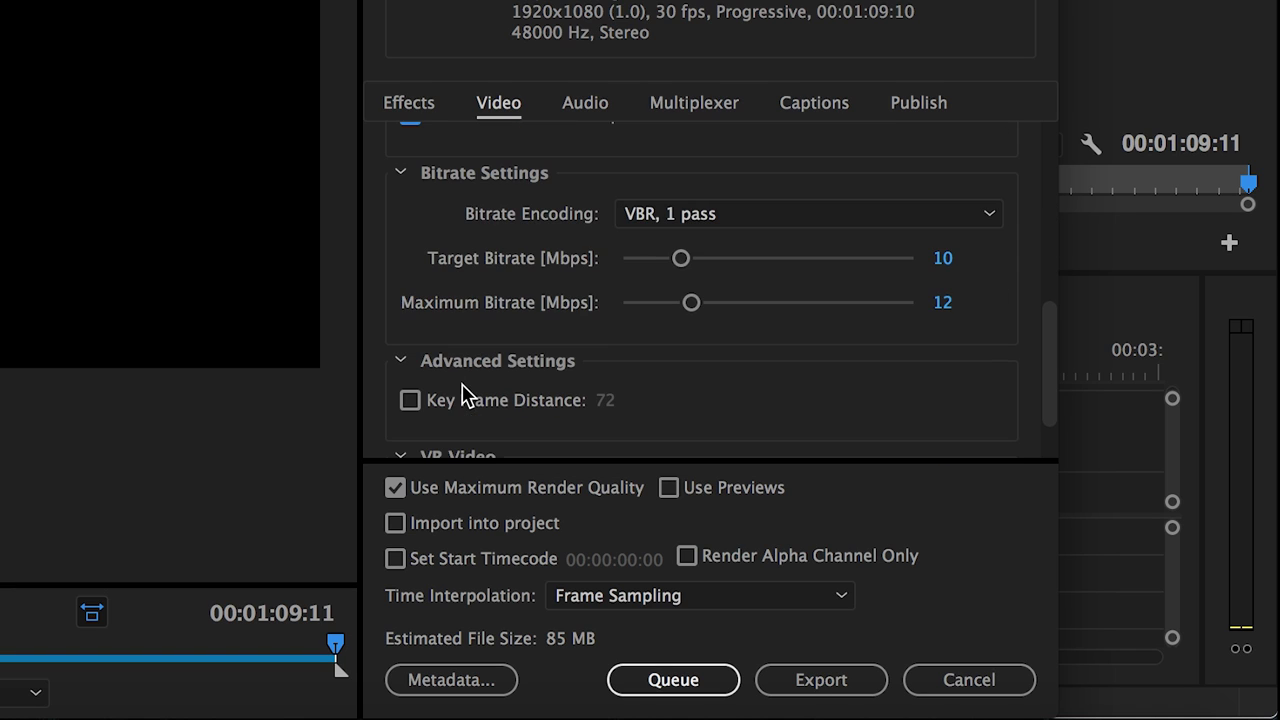
click(978, 228)
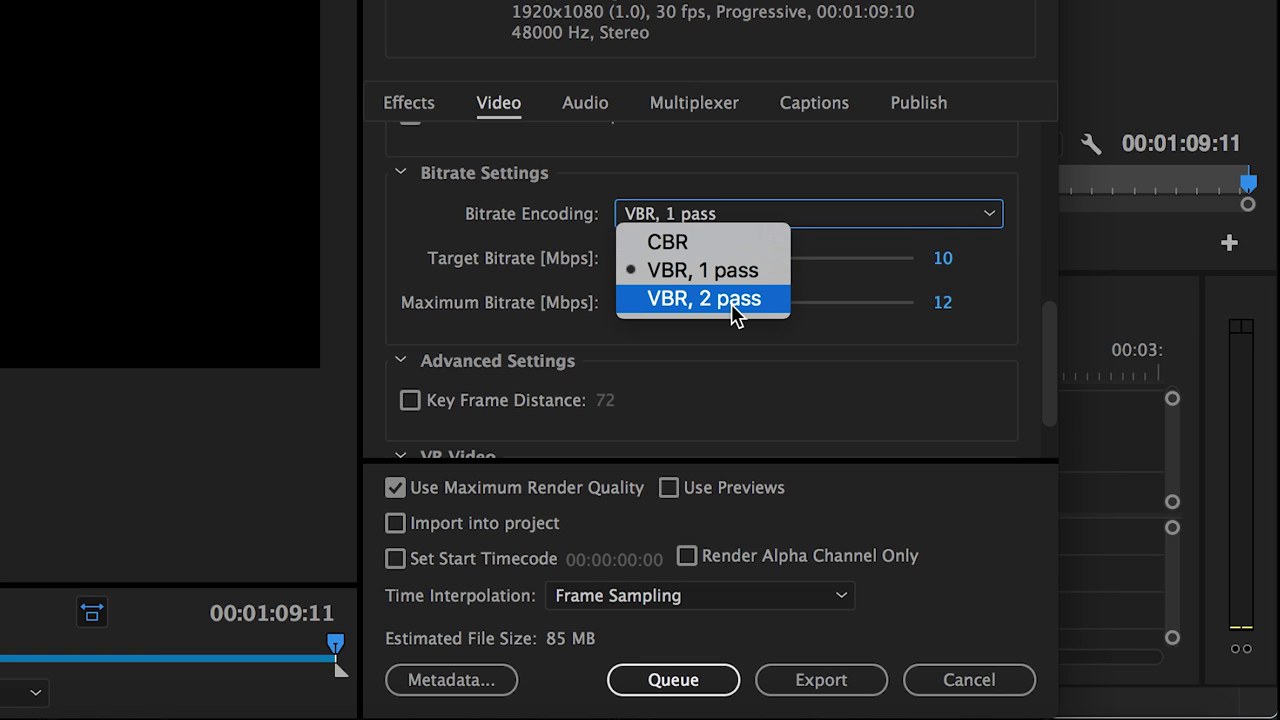
click(1003, 316)
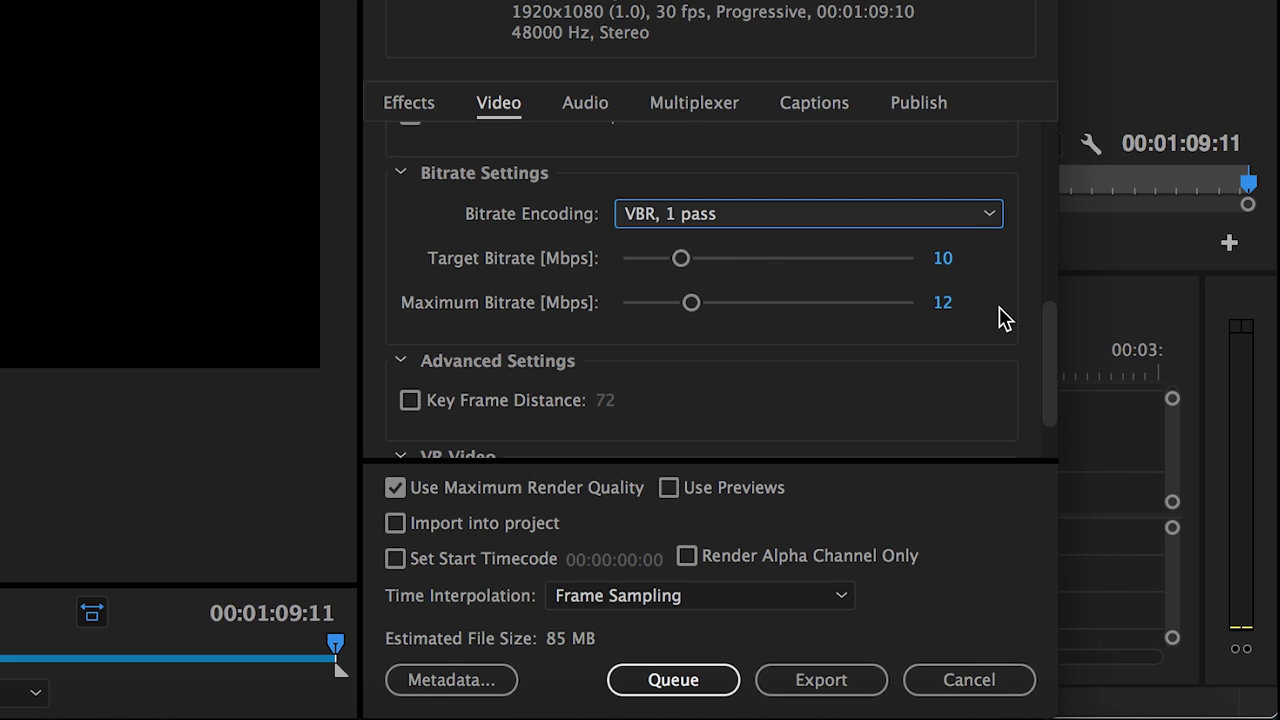
click(708, 260)
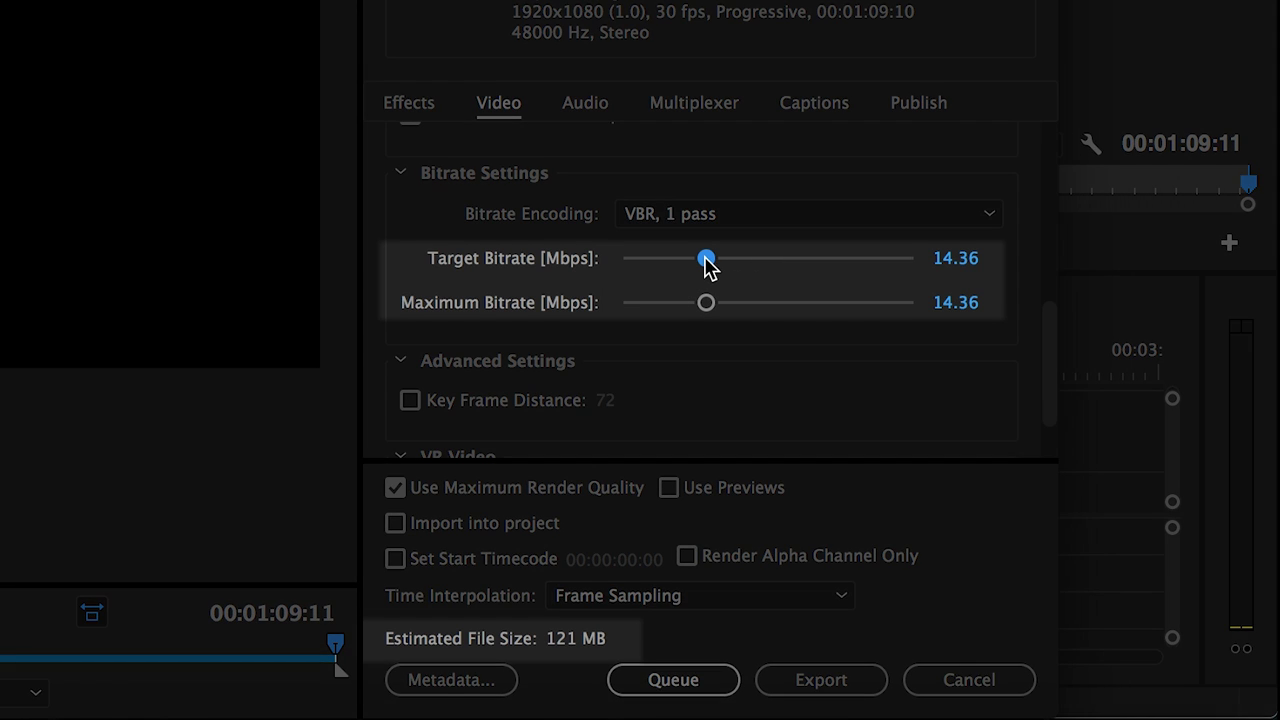
click(750, 258)
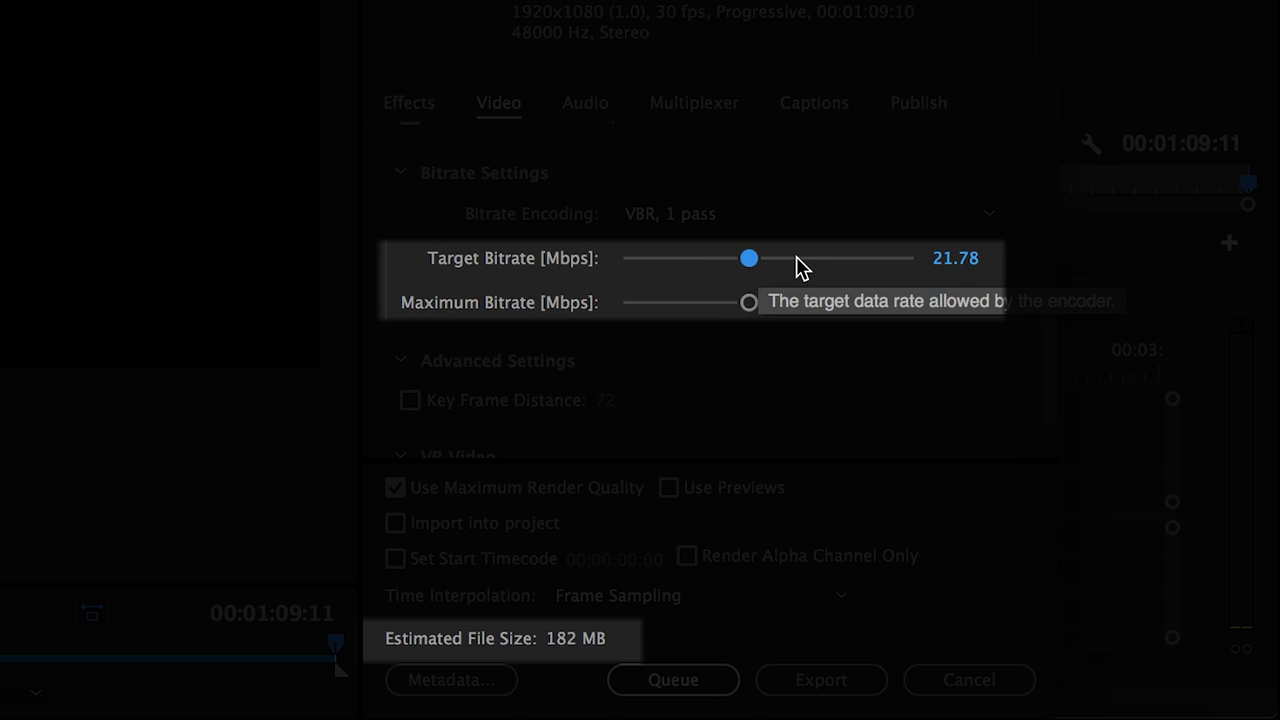
click(797, 258)
click(857, 260)
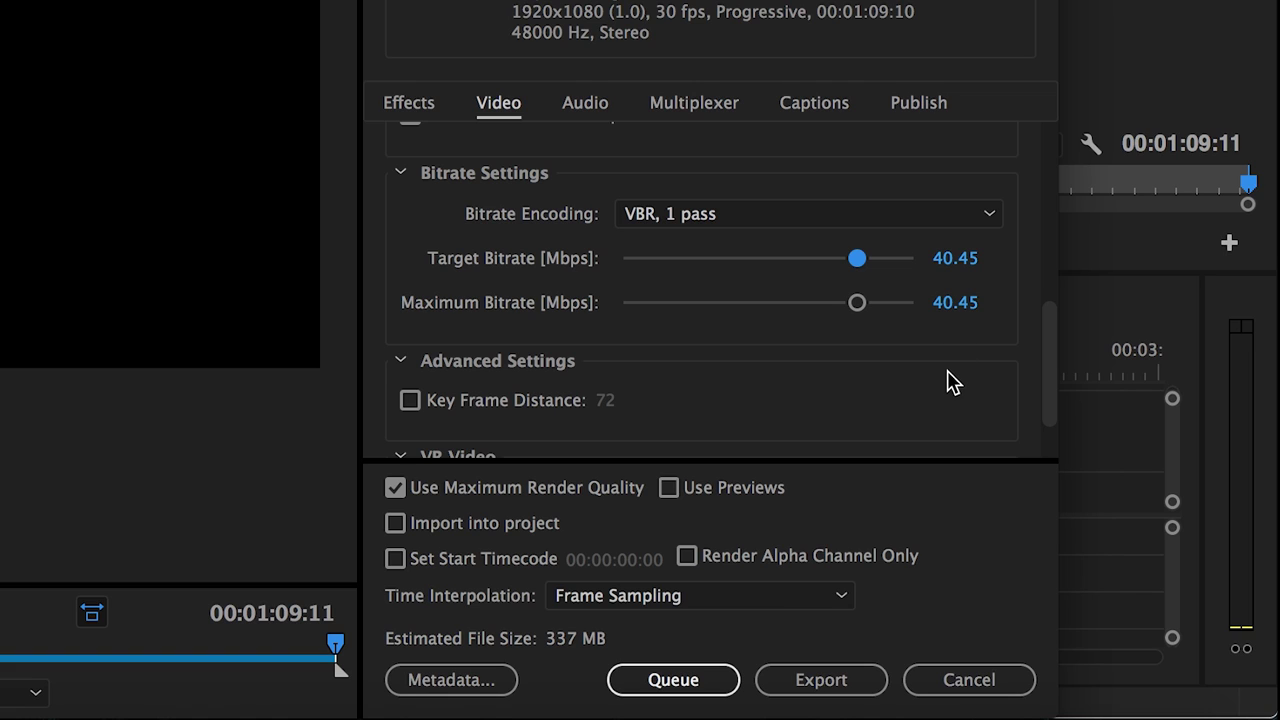
Enter 20 Mbps as both target and maximum bitrate, giving a 168 MB estimate
click(955, 258)
text(20)
key(Return)
click(955, 302)
text(20)
key(Return)
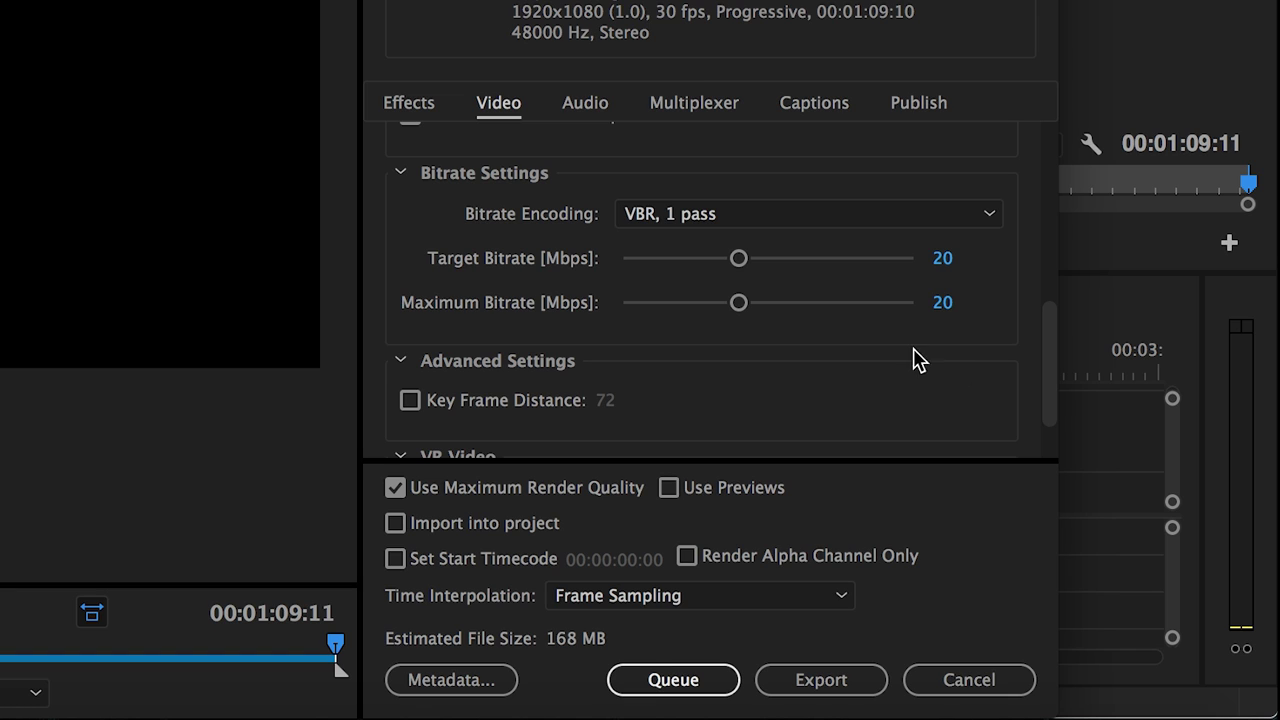
click(600, 108)
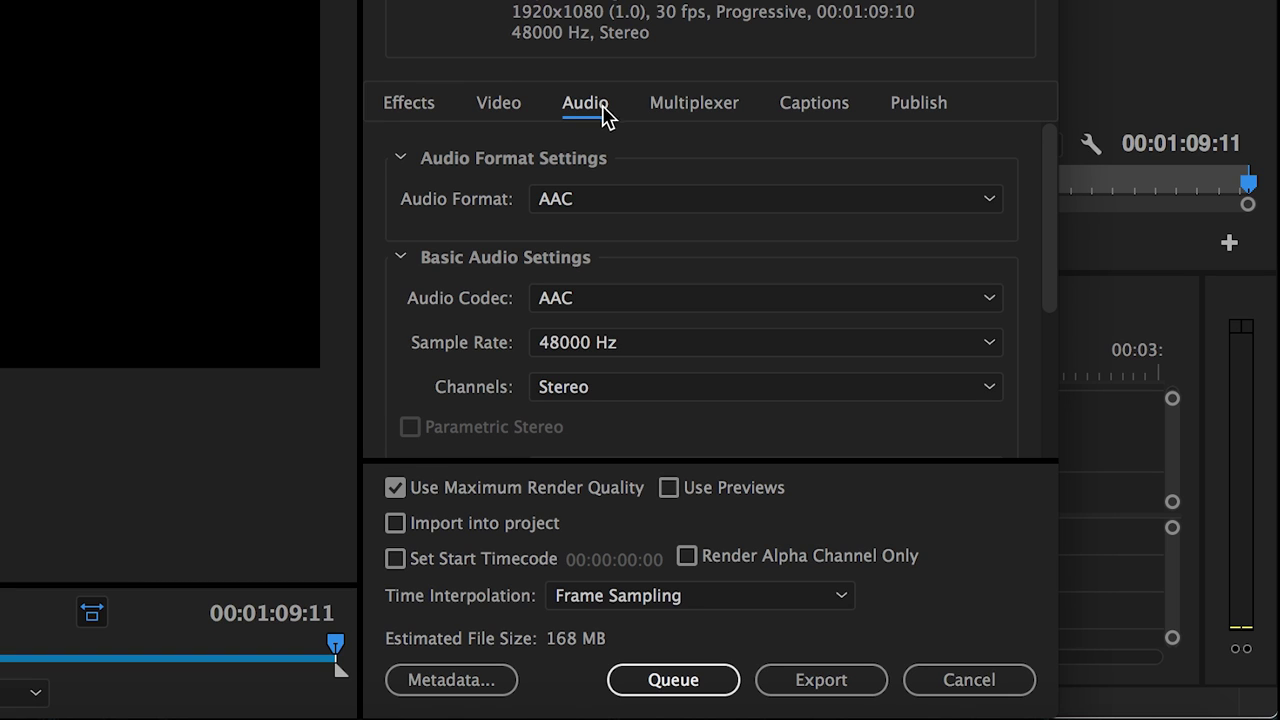
Confirm audio as AAC, 48000 Hz, Stereo, High quality and 320 kbps bitrate
click(983, 207)
click(983, 207)
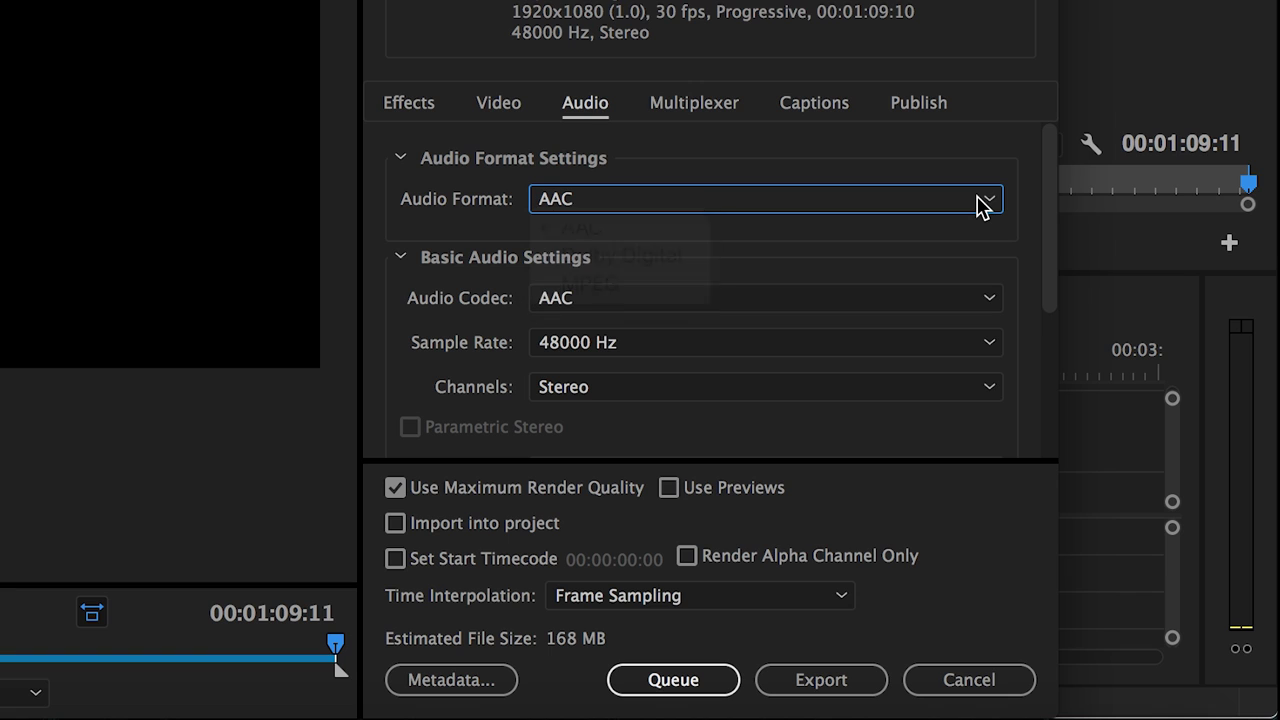
click(1000, 345)
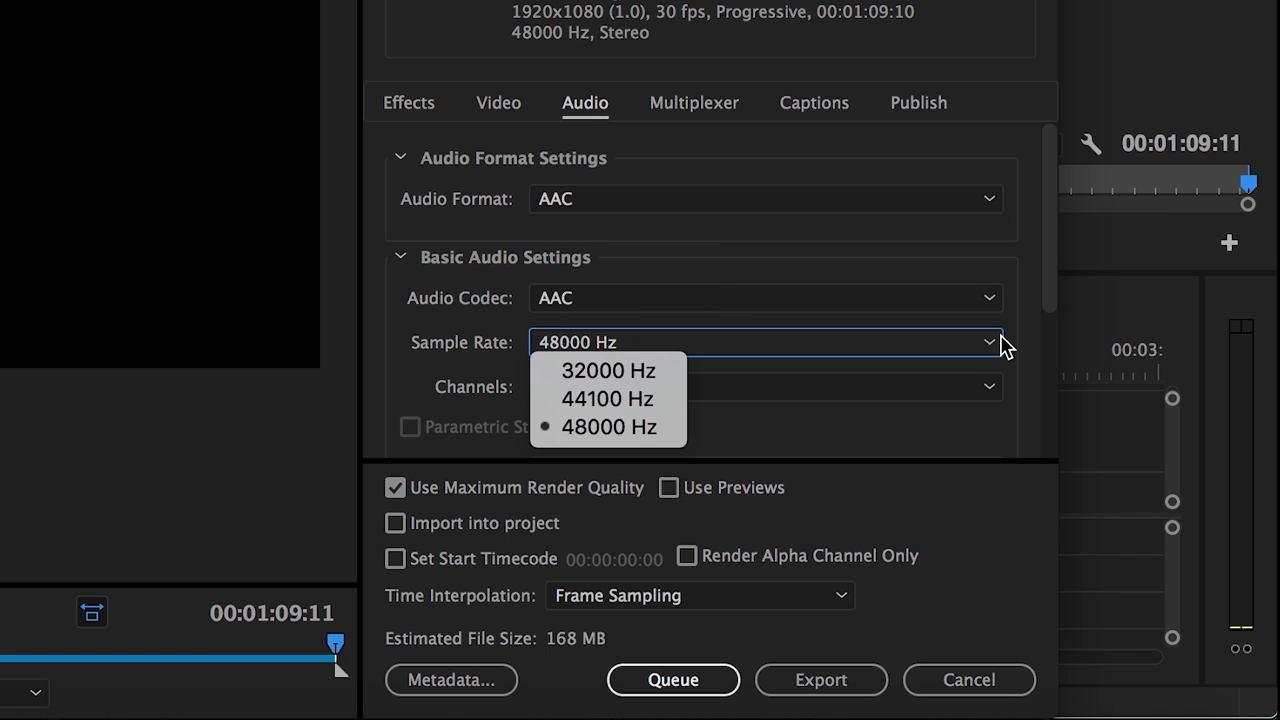
click(1000, 345)
click(996, 390)
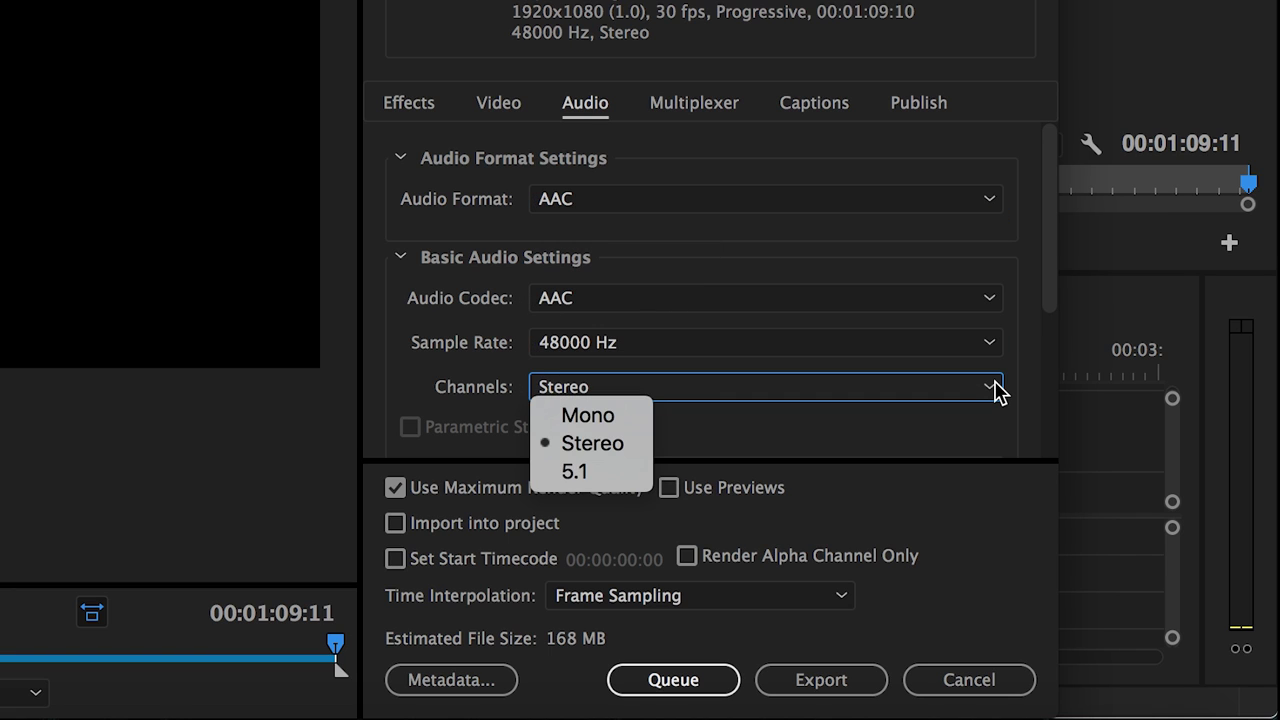
click(996, 390)
scroll(1020, 420, down, 3)
click(995, 269)
click(996, 276)
click(994, 372)
click(994, 372)
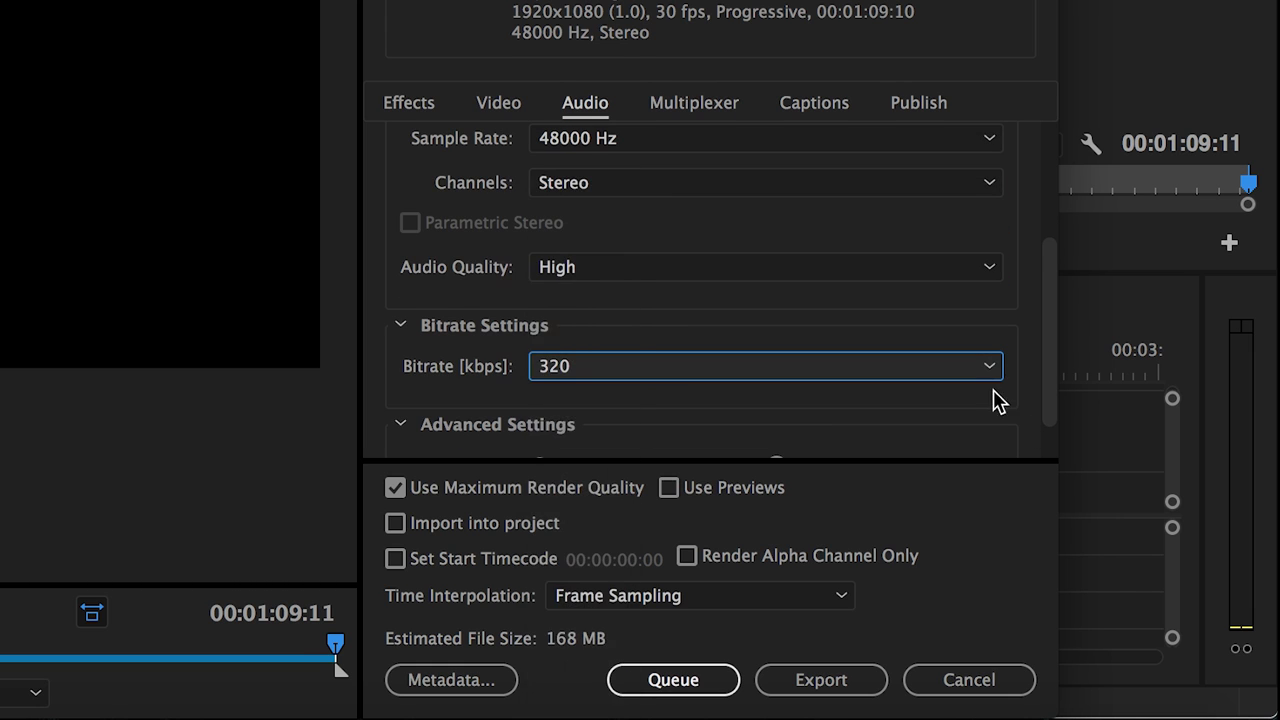
scroll(1001, 444, down, 1)
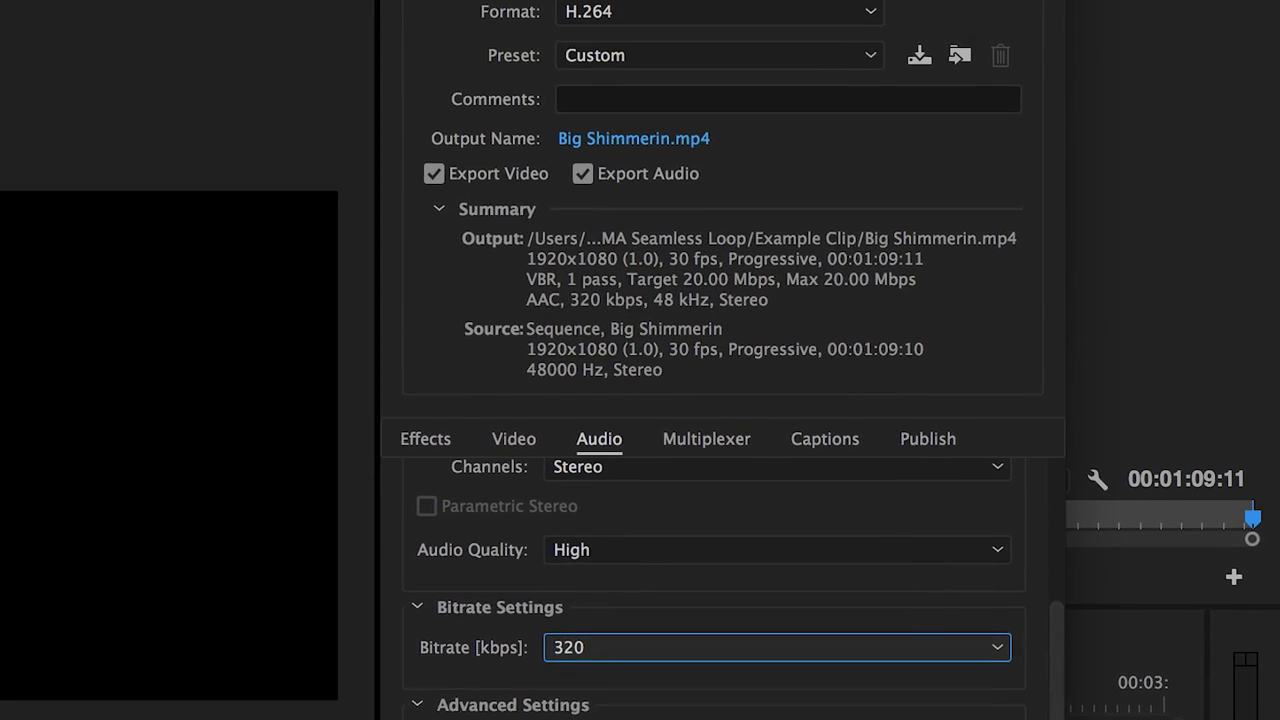
Rename the output to Export Name Version 1.mp4 and start a preset named Motion Array
click(675, 220)
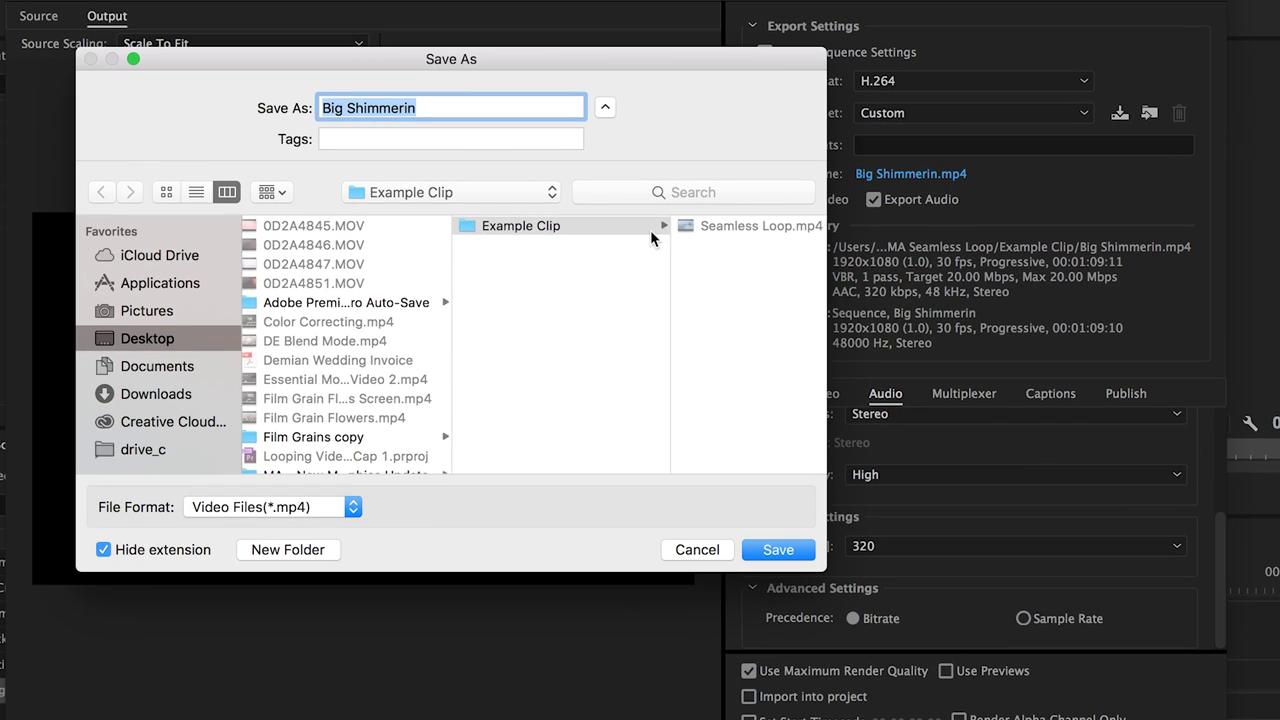
triple_click(434, 106)
text(Export Name Version 1)
key(Return)
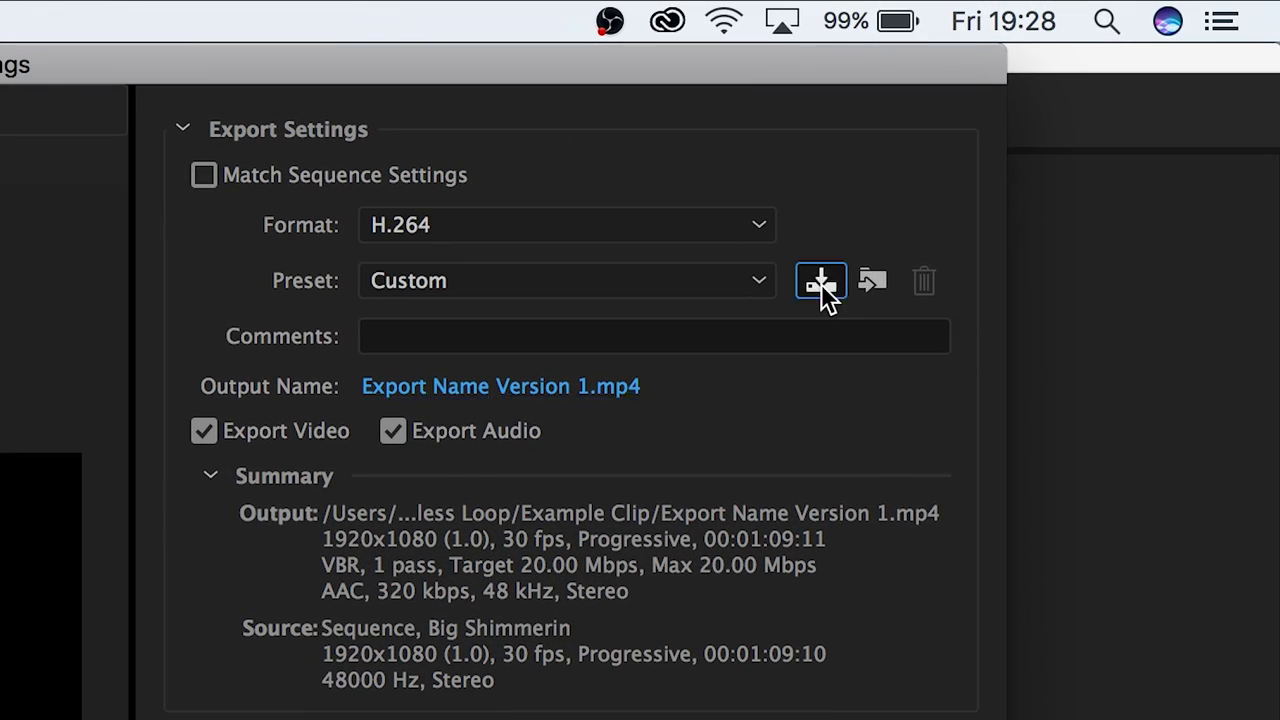
click(821, 283)
text(Motion Array )
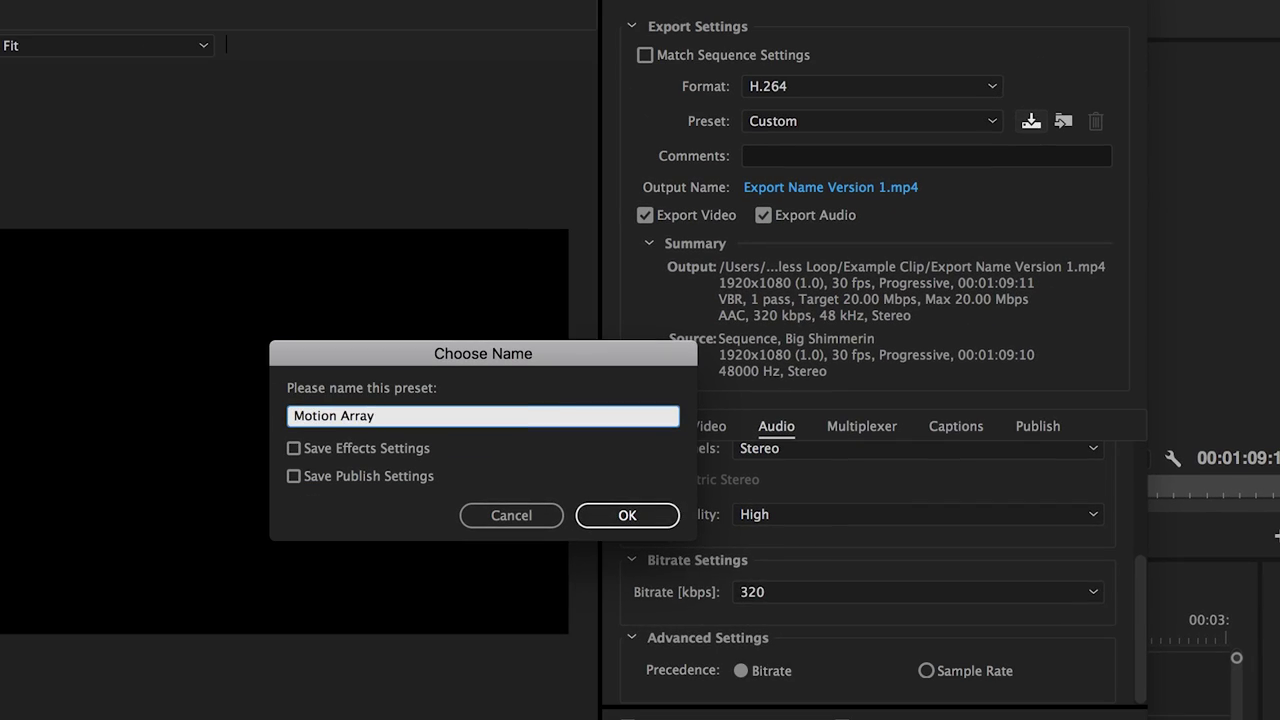
text(Example Preset)
Save the Motion Array Example Preset, export the sequence, and reopen Export Settings with Cmd+M
key(Return)
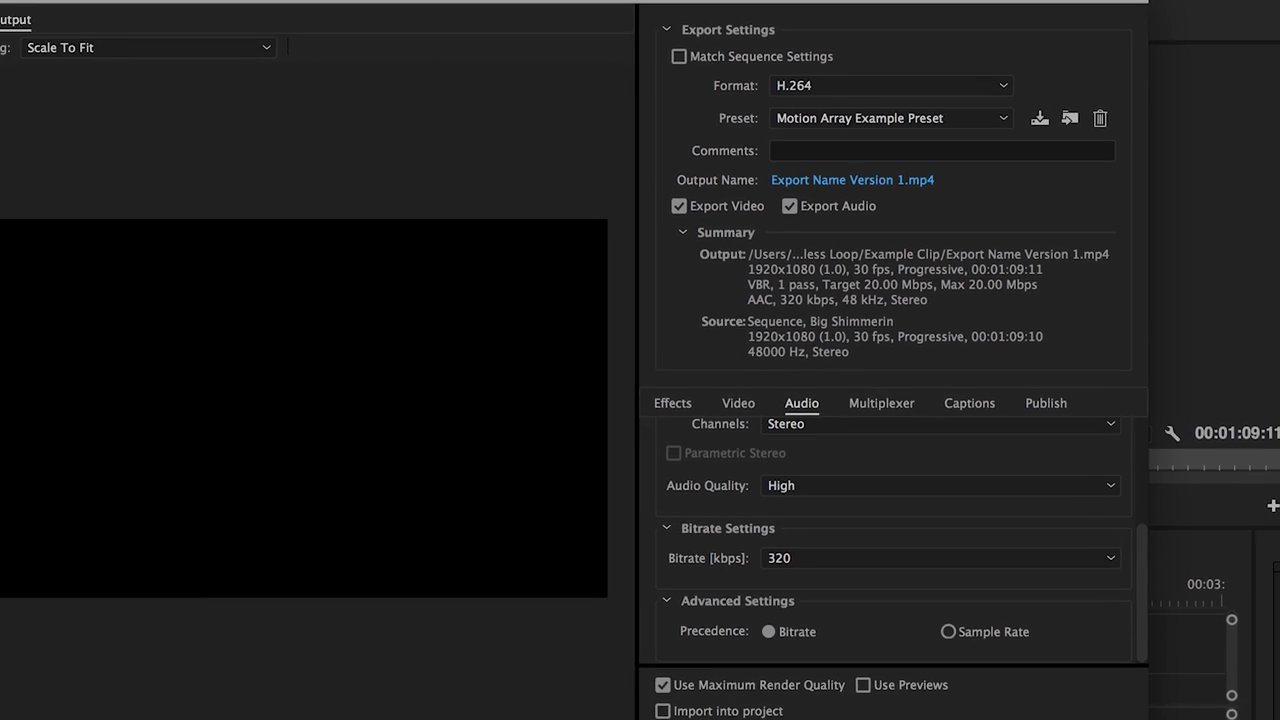
click(963, 719)
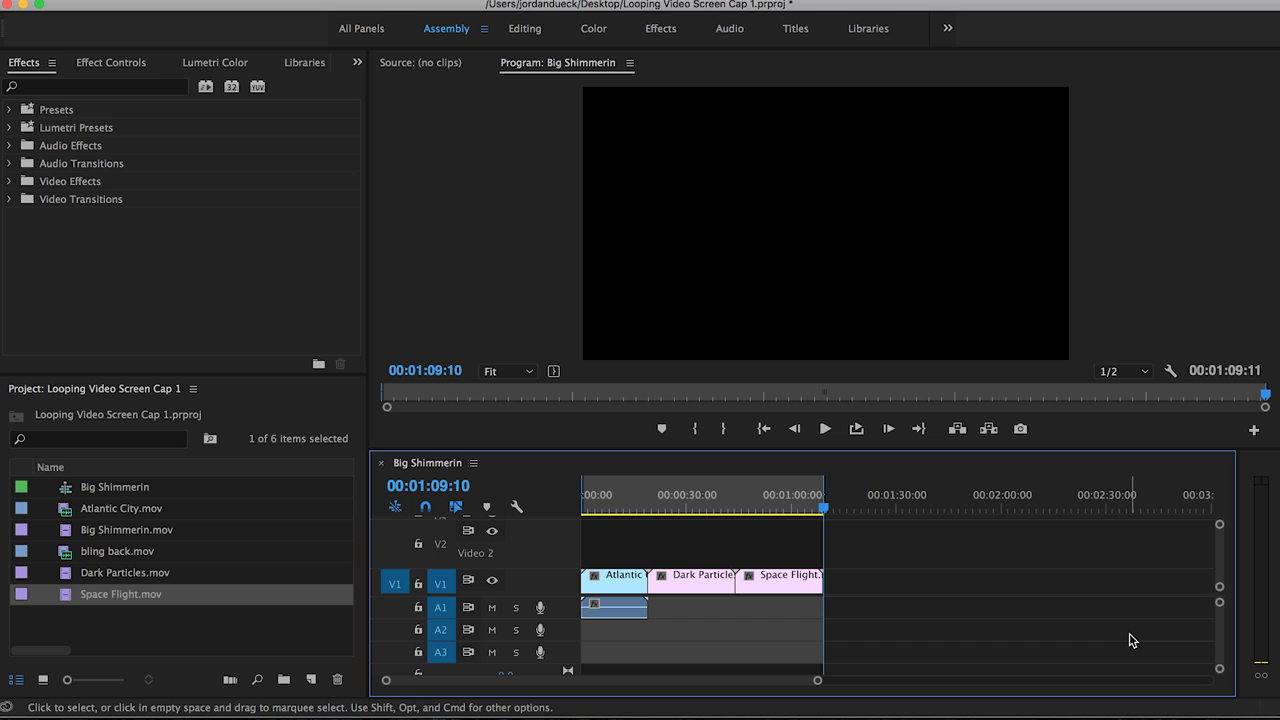
key(super+m)
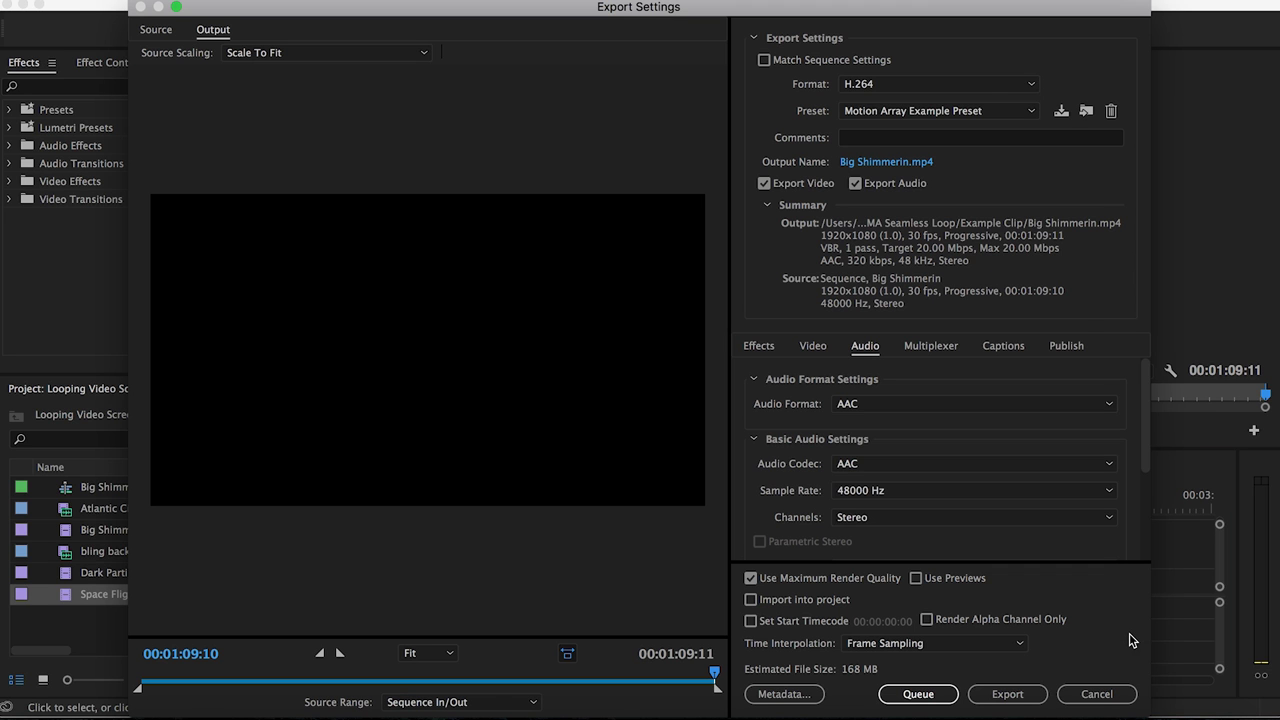
Try HEVC (H.265) as the export format, then switch back to H.264
click(985, 88)
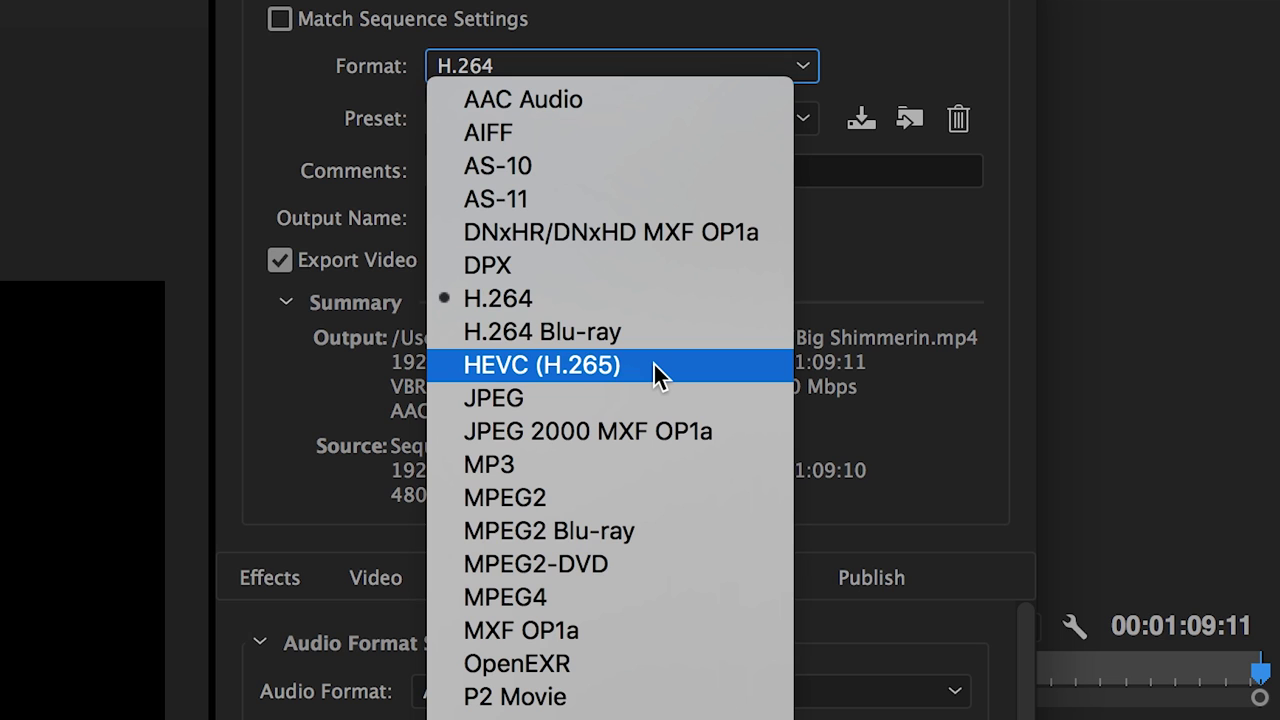
click(654, 364)
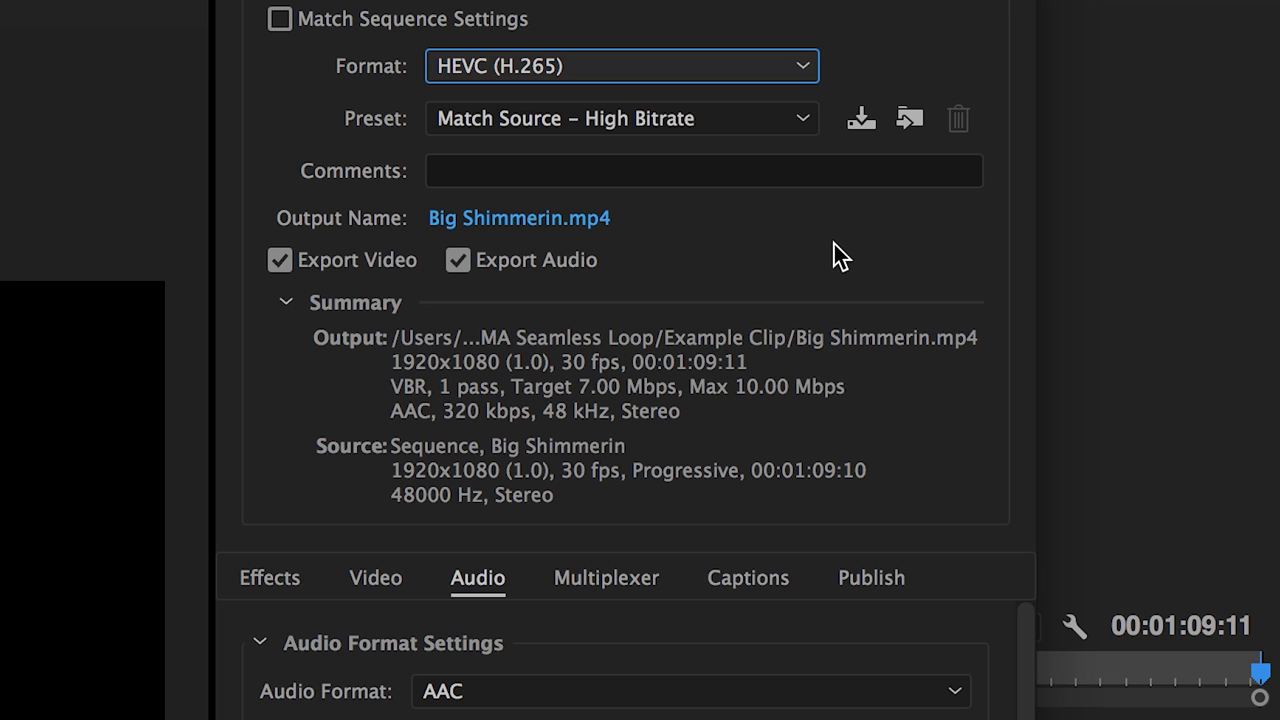
click(809, 68)
click(565, 298)
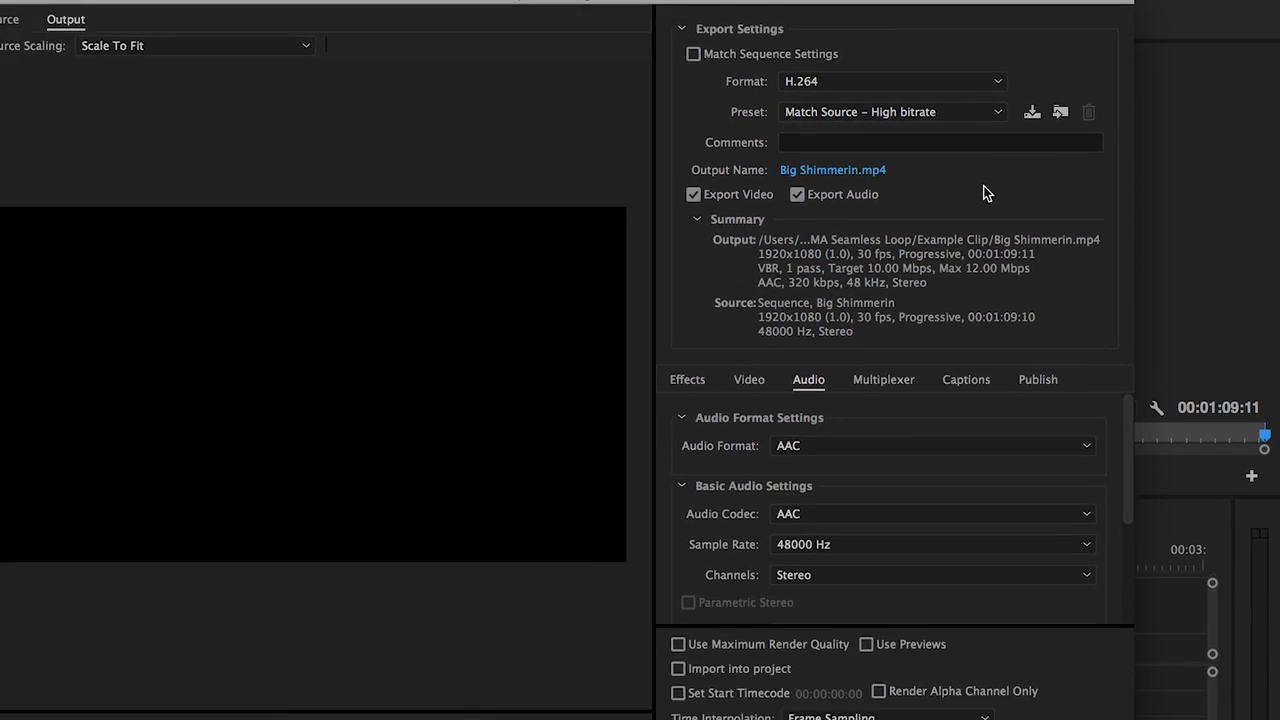
Show the Video settings and drop down the export Format list
click(822, 346)
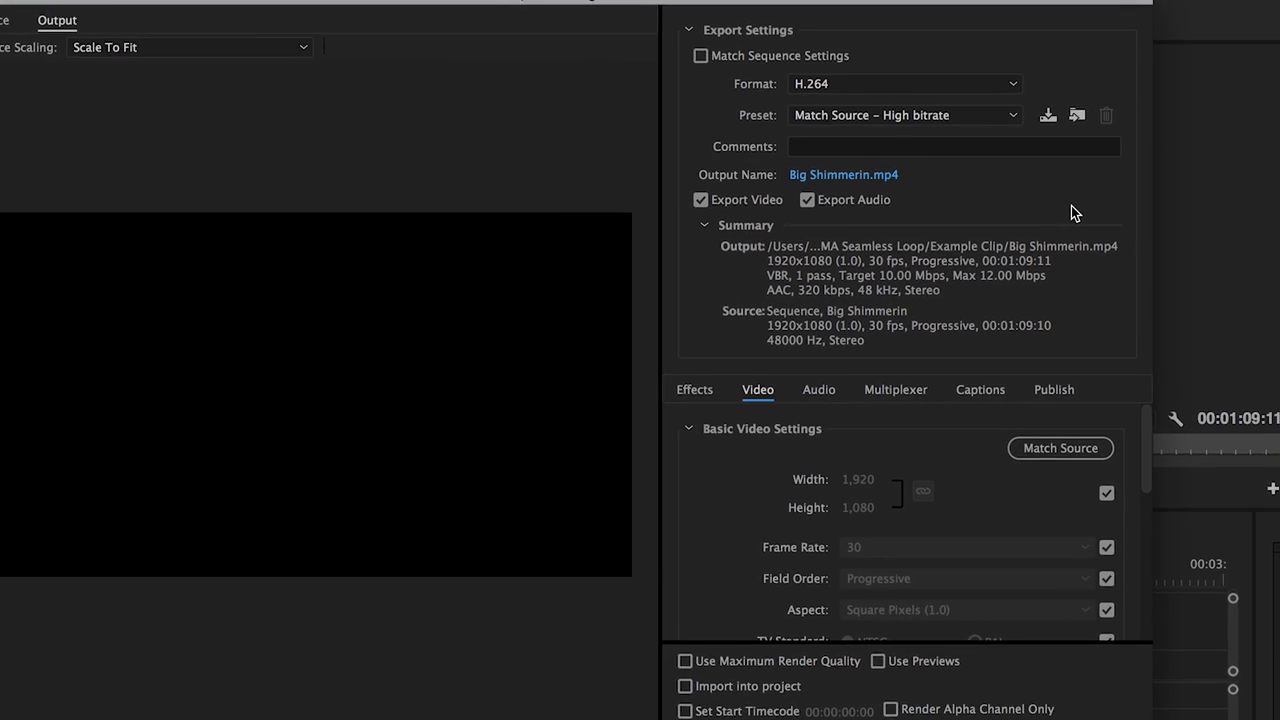
click(897, 88)
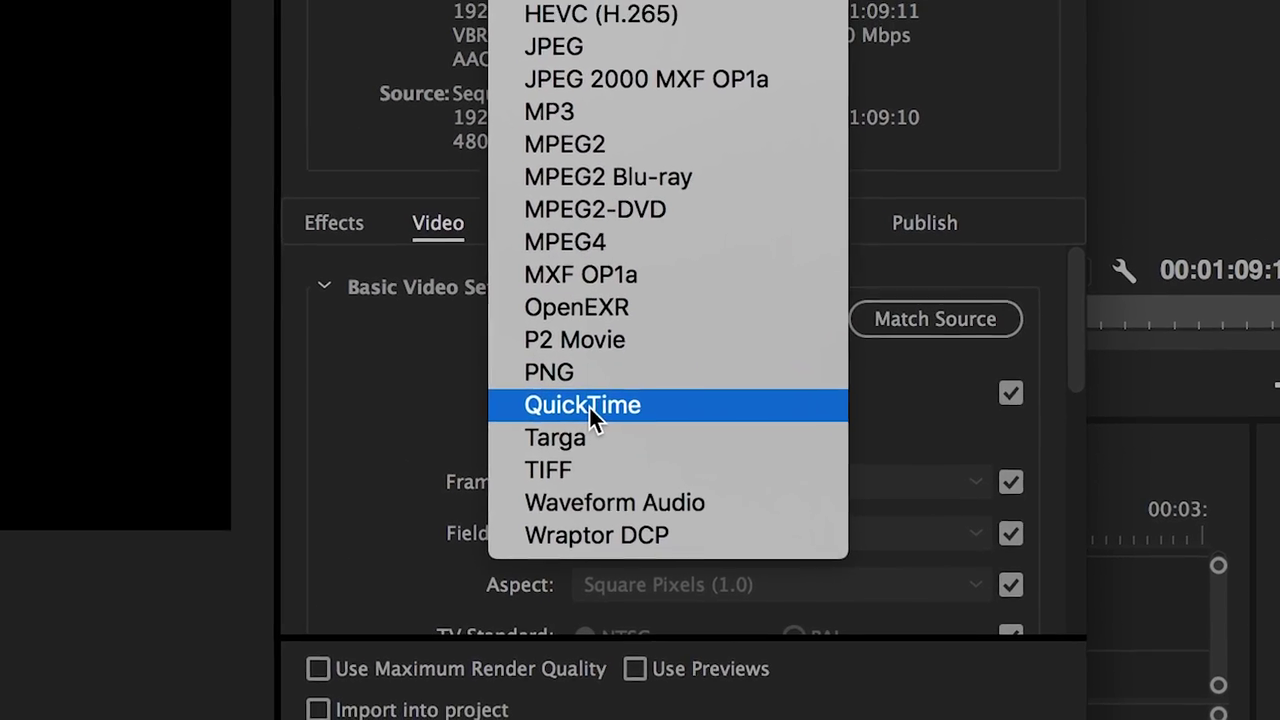
Switch the format to QuickTime and change the codec from Apple ProRes 422 to DNxHR/DNxHD
click(544, 399)
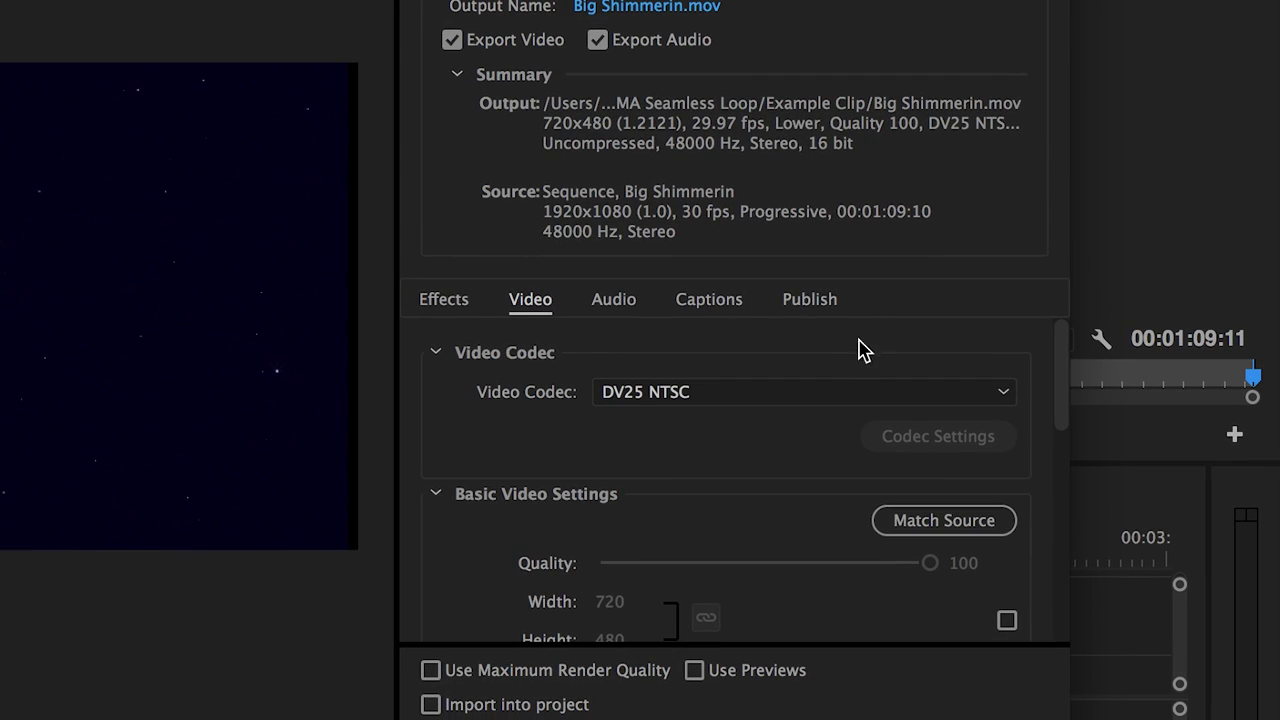
click(843, 396)
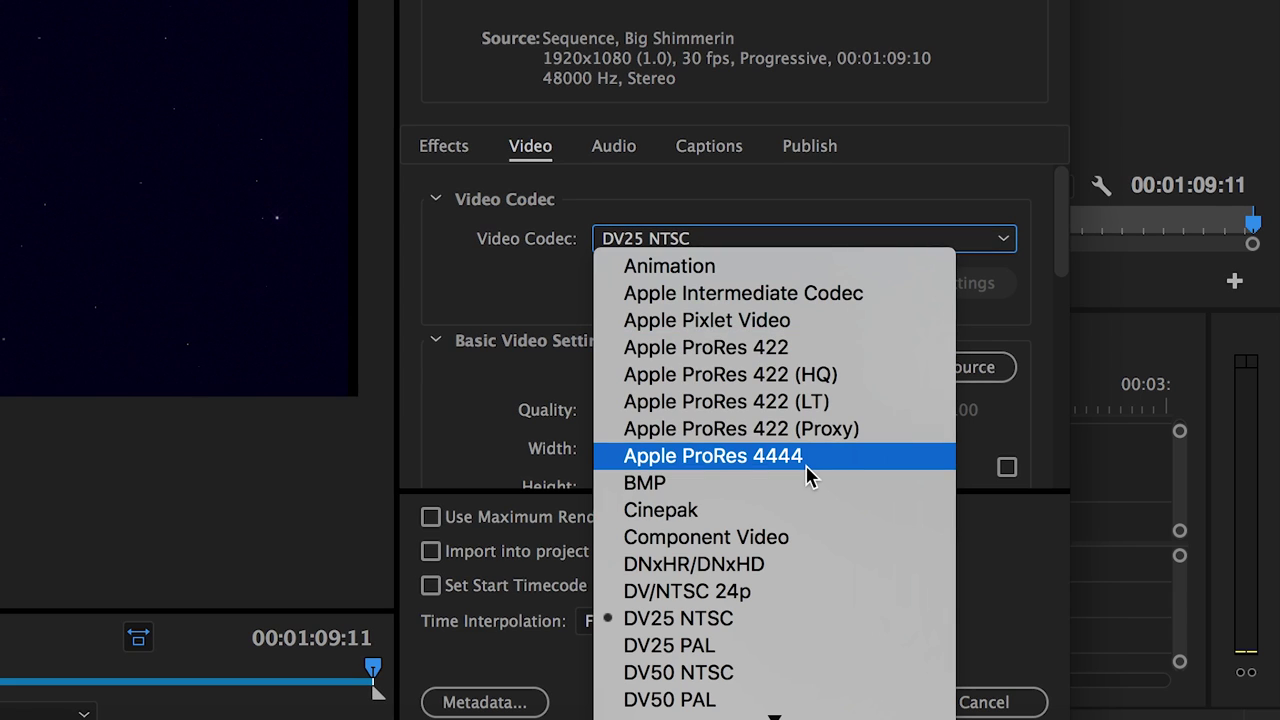
click(791, 358)
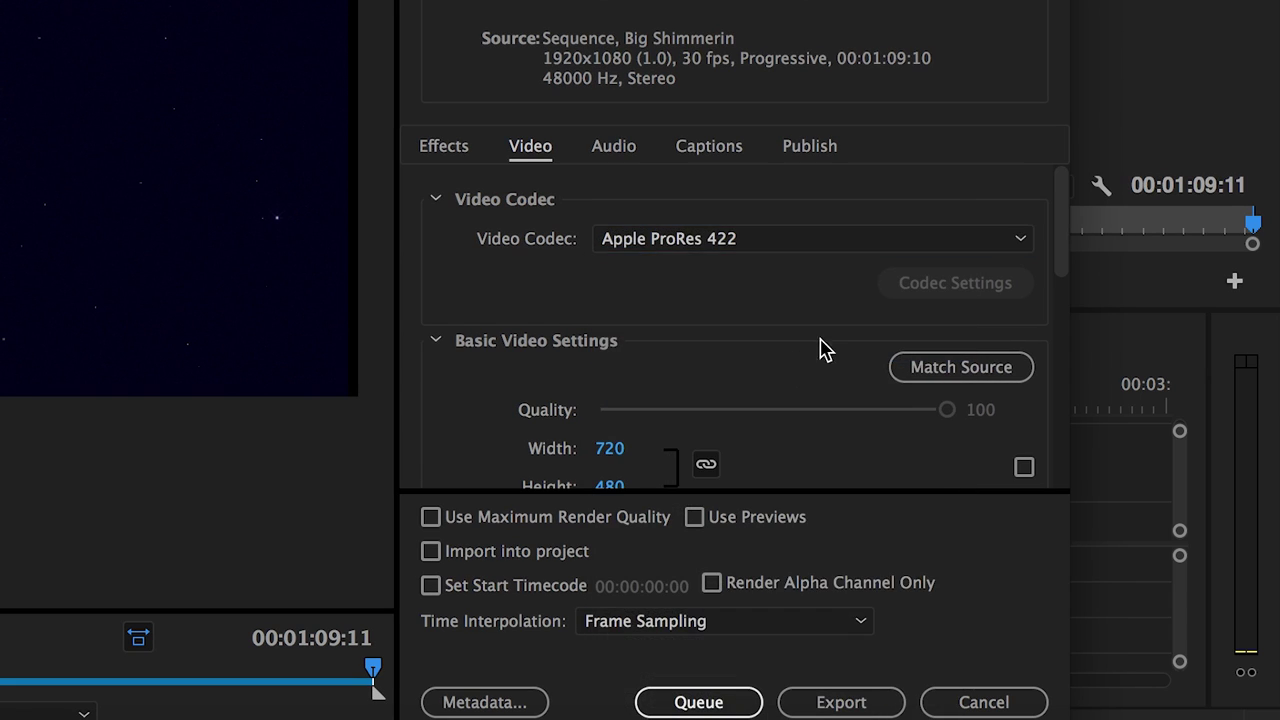
click(820, 238)
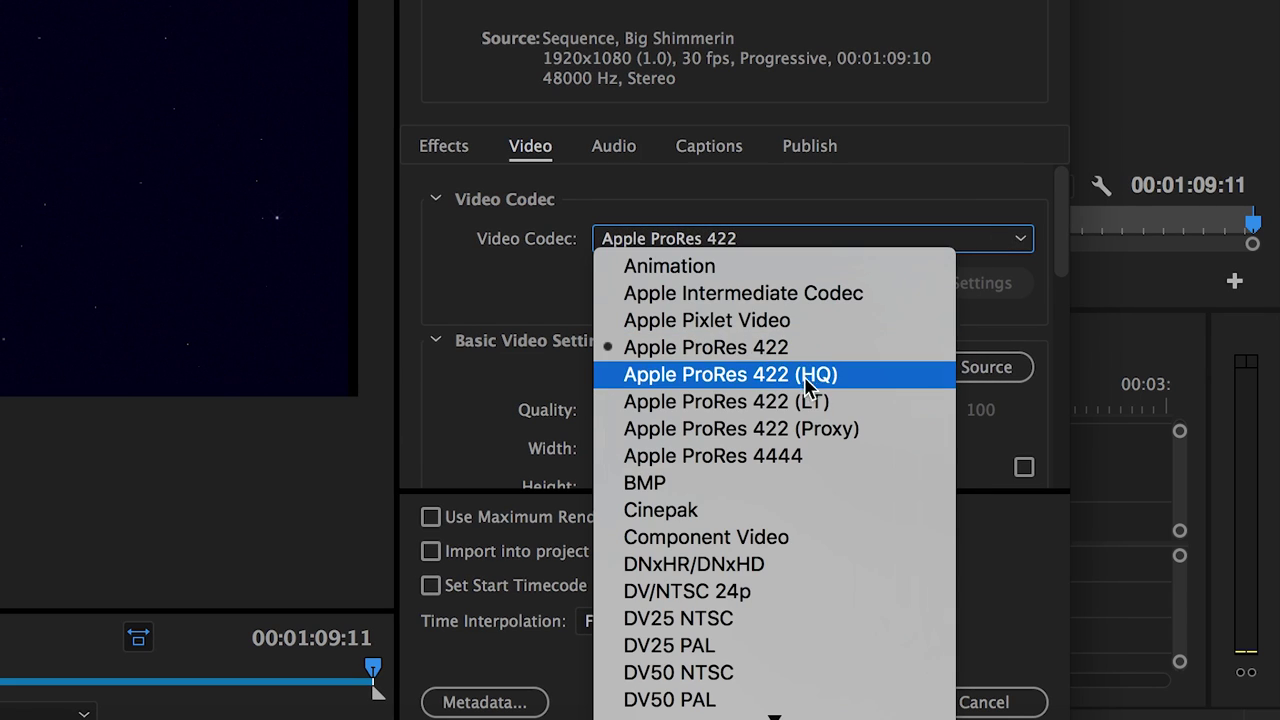
click(780, 569)
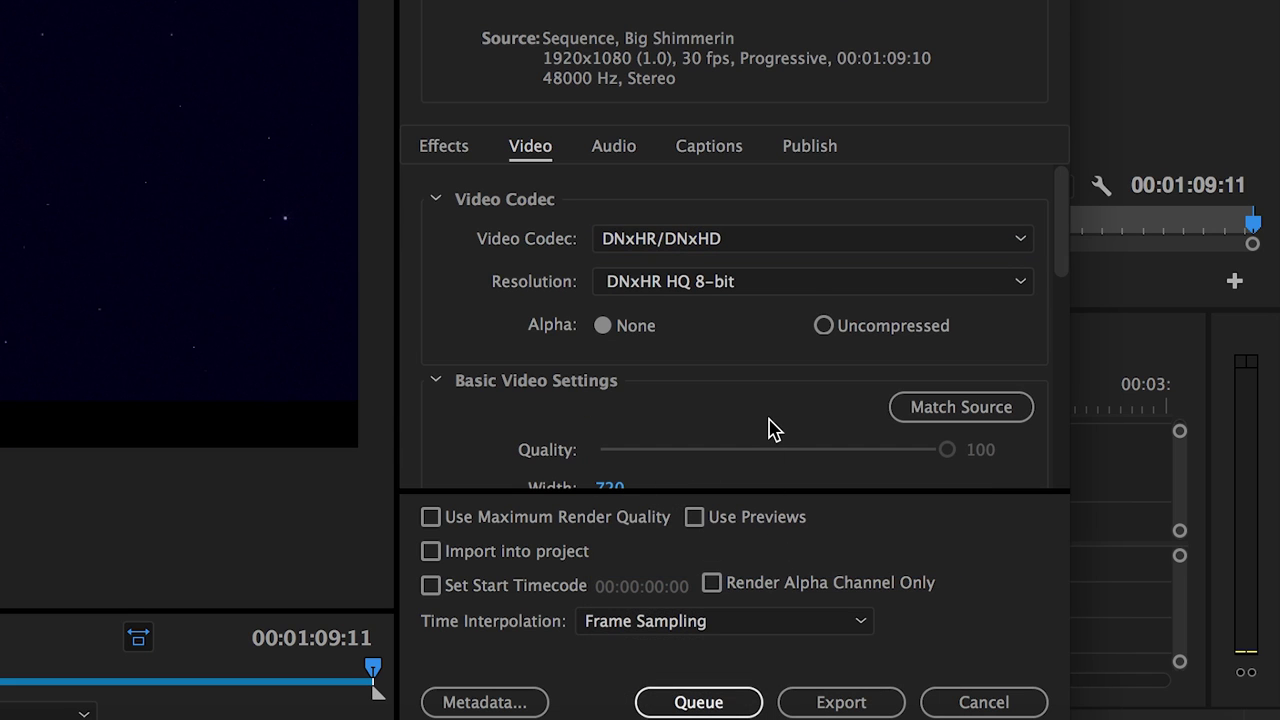
click(1017, 285)
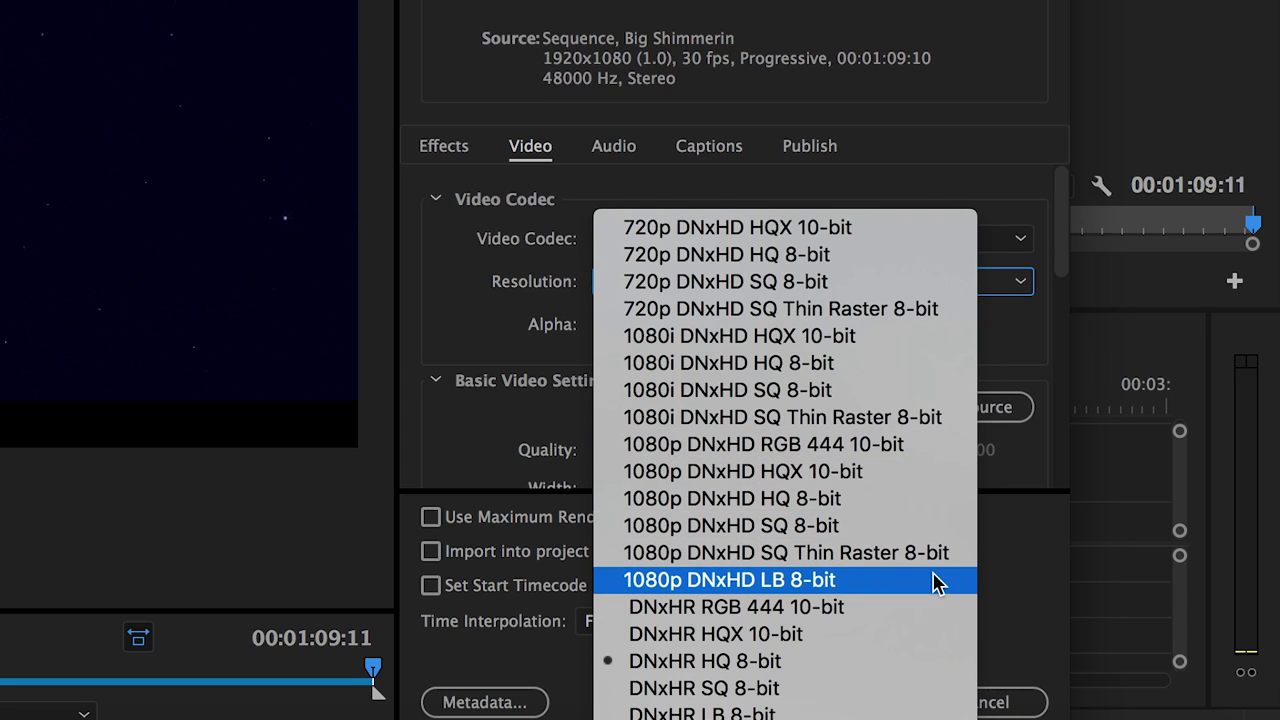
Set the resolution to 1080p DNxHD RGB 444 10-bit, keeping the Square Pixels (1.0) aspect
click(958, 446)
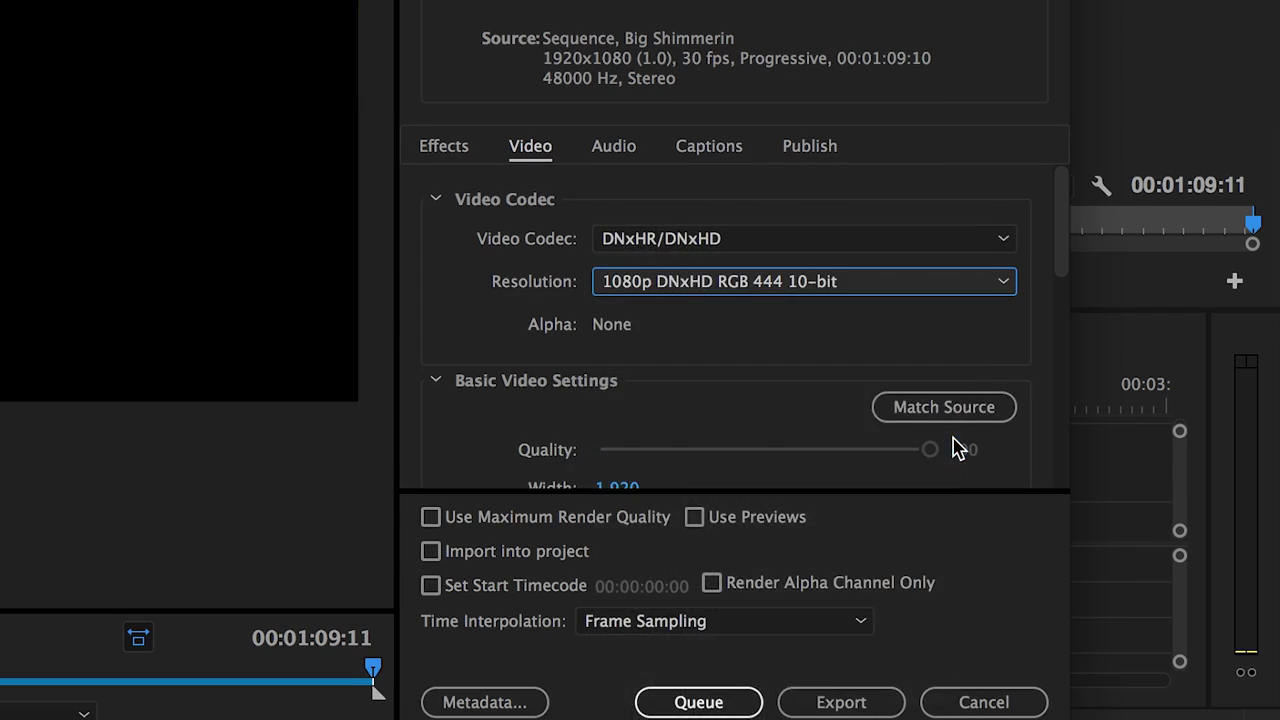
scroll(1047, 403, down, 5)
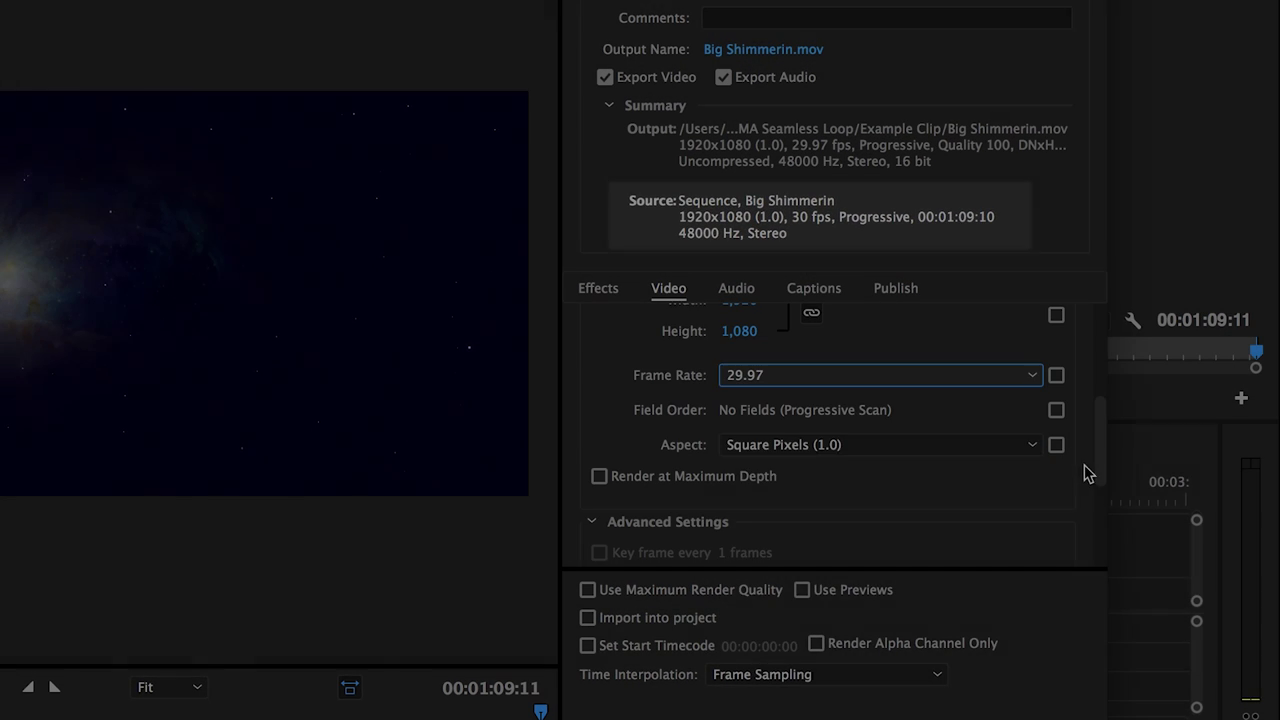
click(1021, 447)
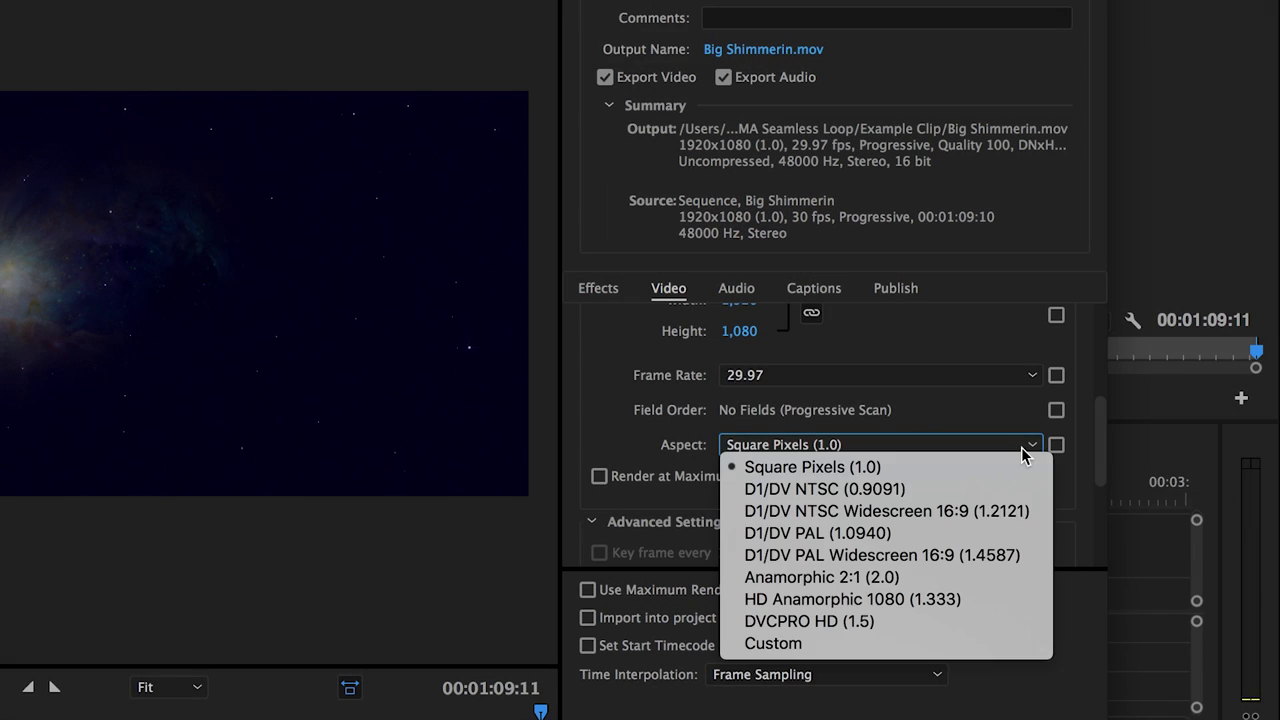
click(1079, 451)
Turn on Render at Maximum Depth and Use Maximum Render Quality, and begin renaming the output
scroll(1079, 449, down, 3)
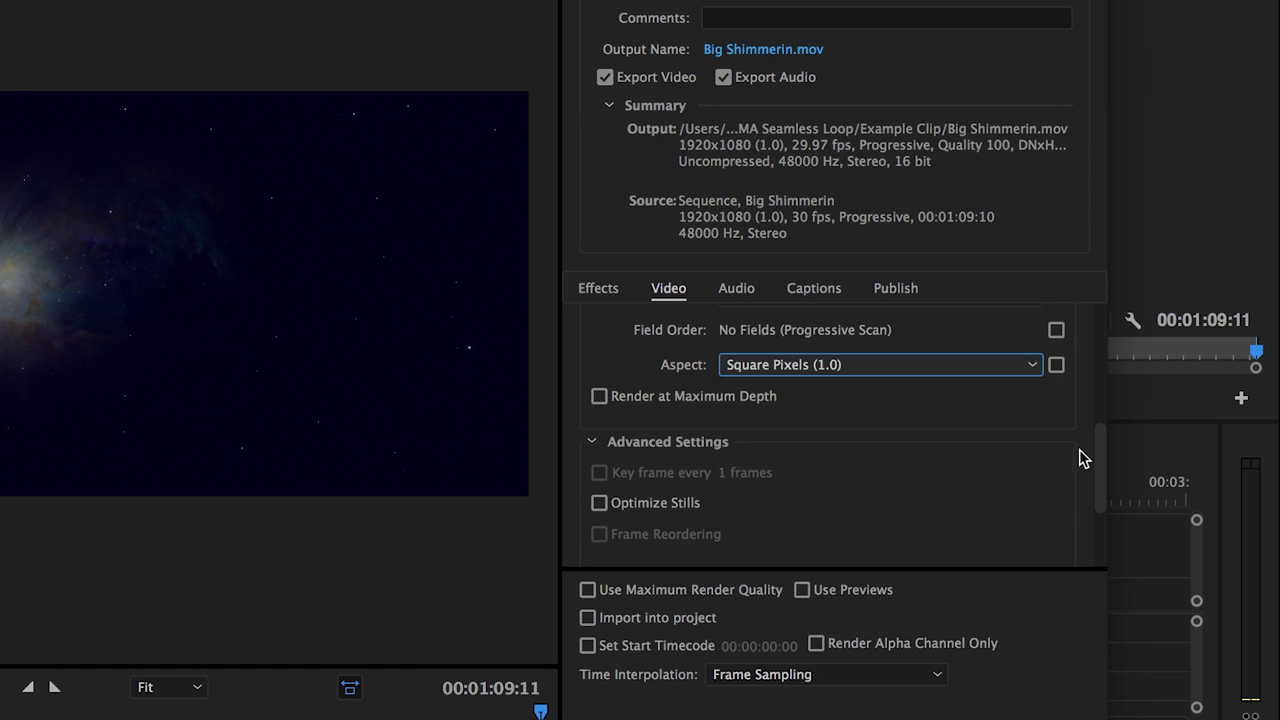
click(600, 397)
click(588, 590)
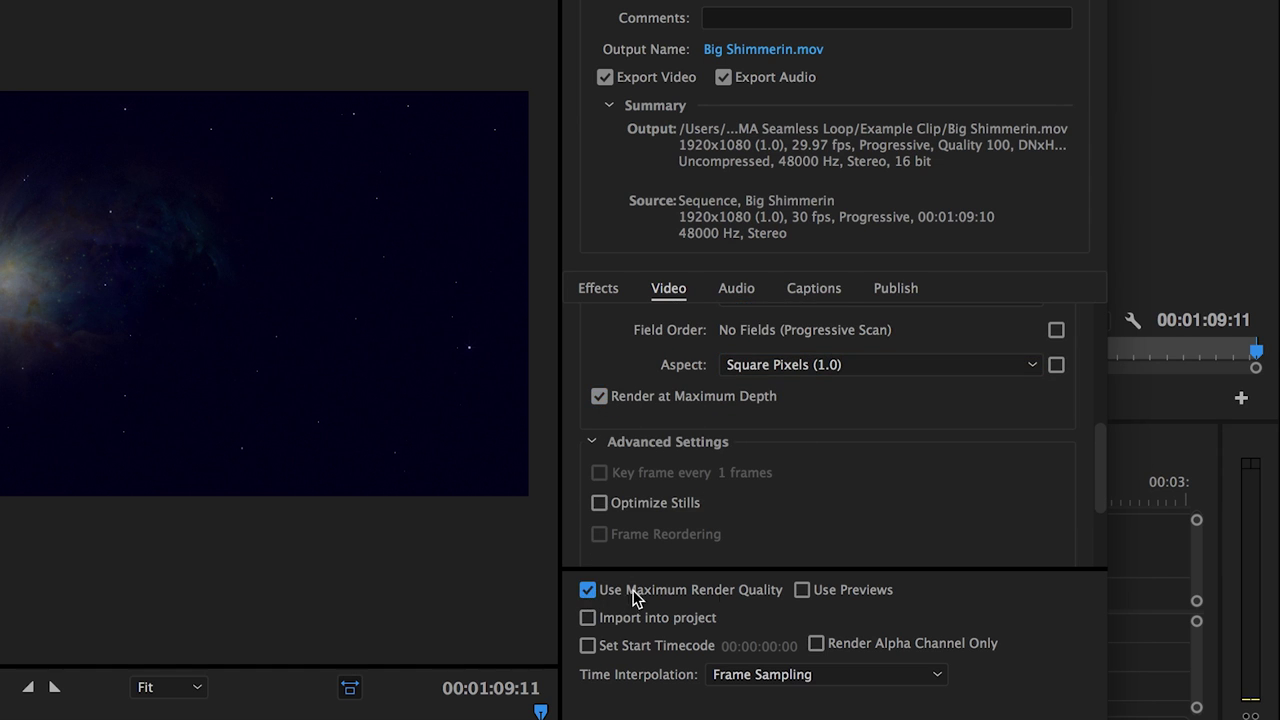
click(789, 49)
Name the output 'DNxHD example Export', export it, then play the lower-third sequence
text(DNxHD example Export)
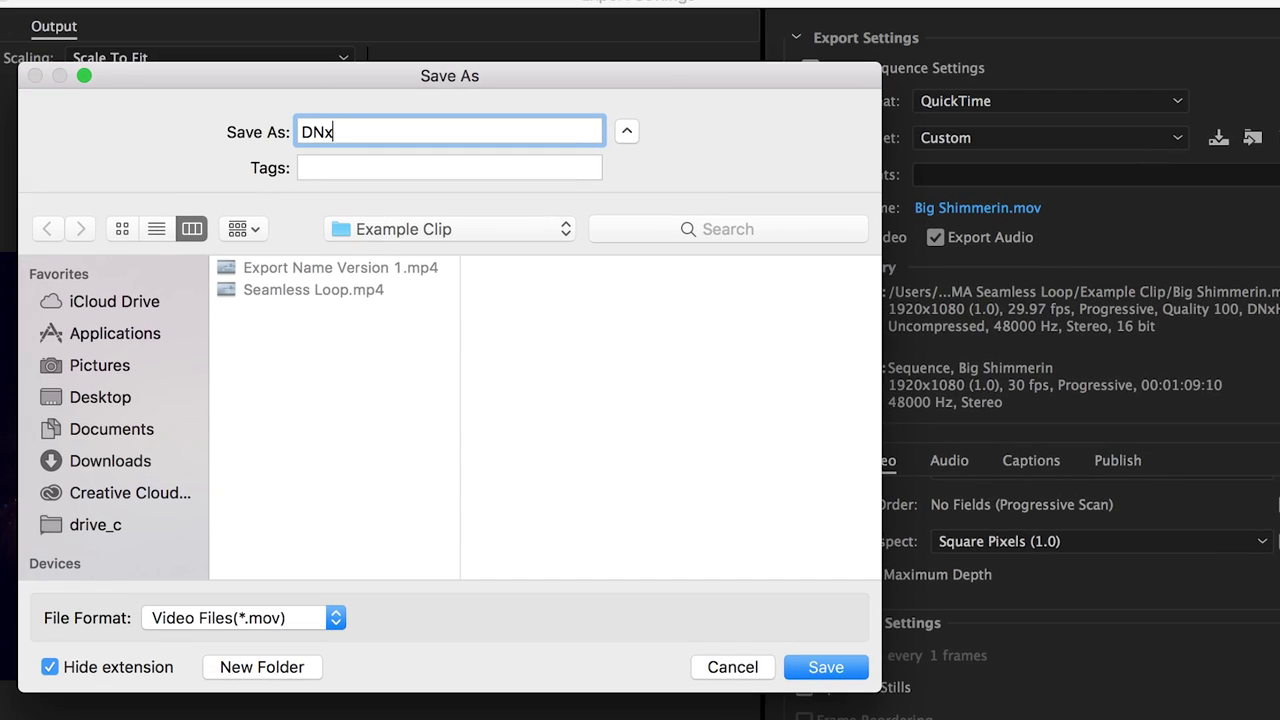
key(Return)
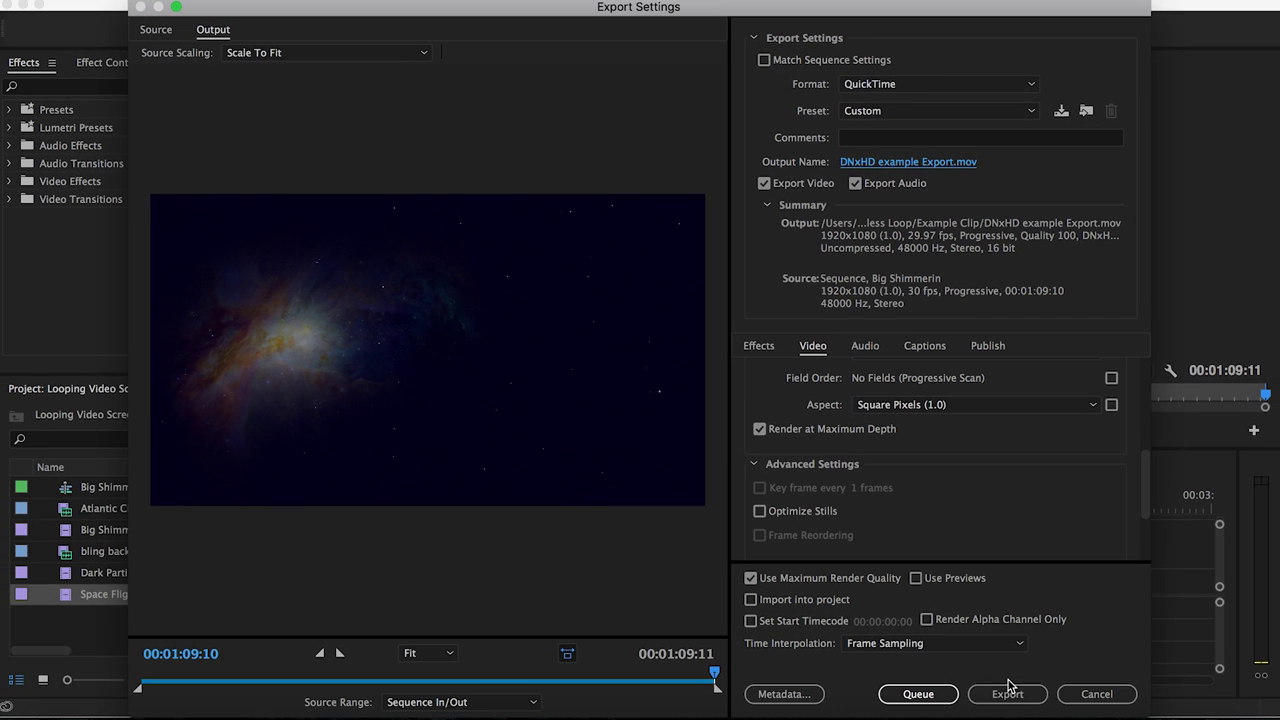
click(1007, 693)
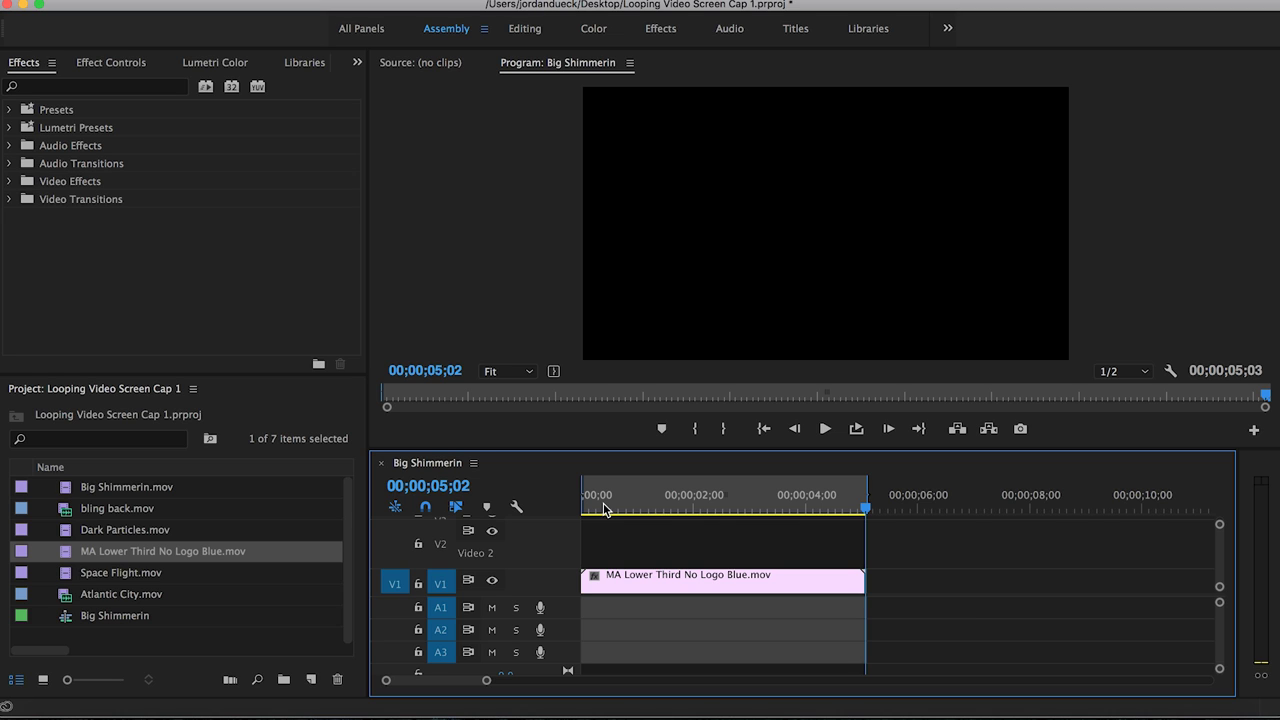
key(space)
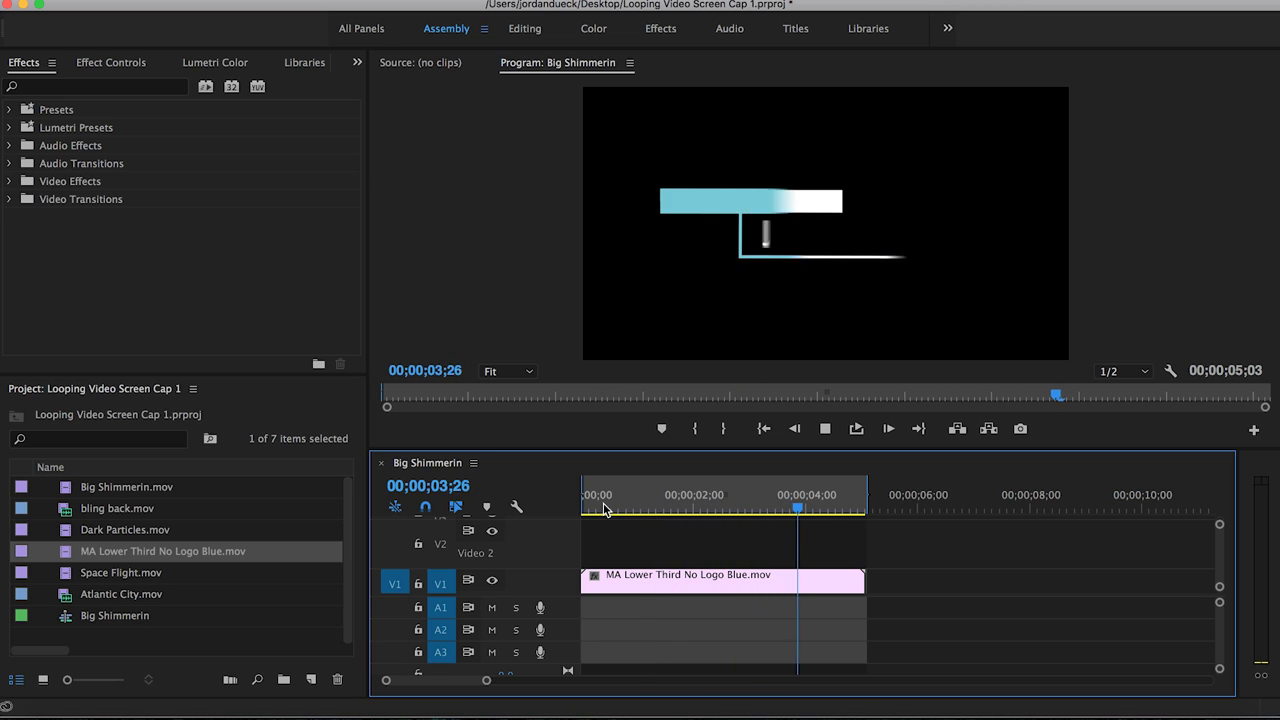
Stop the lower-third preview at 02;04 and bring up its export format choices
key(space)
drag(627, 508, 702, 512)
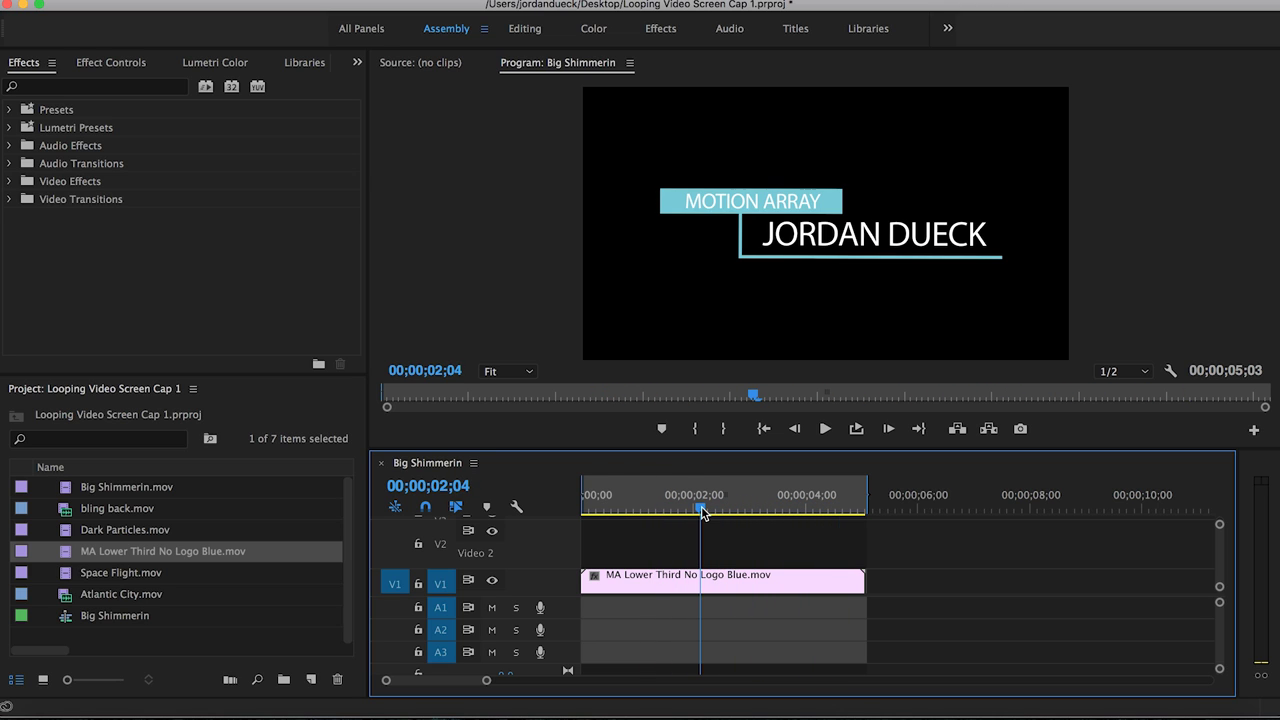
key(super+m)
click(1055, 88)
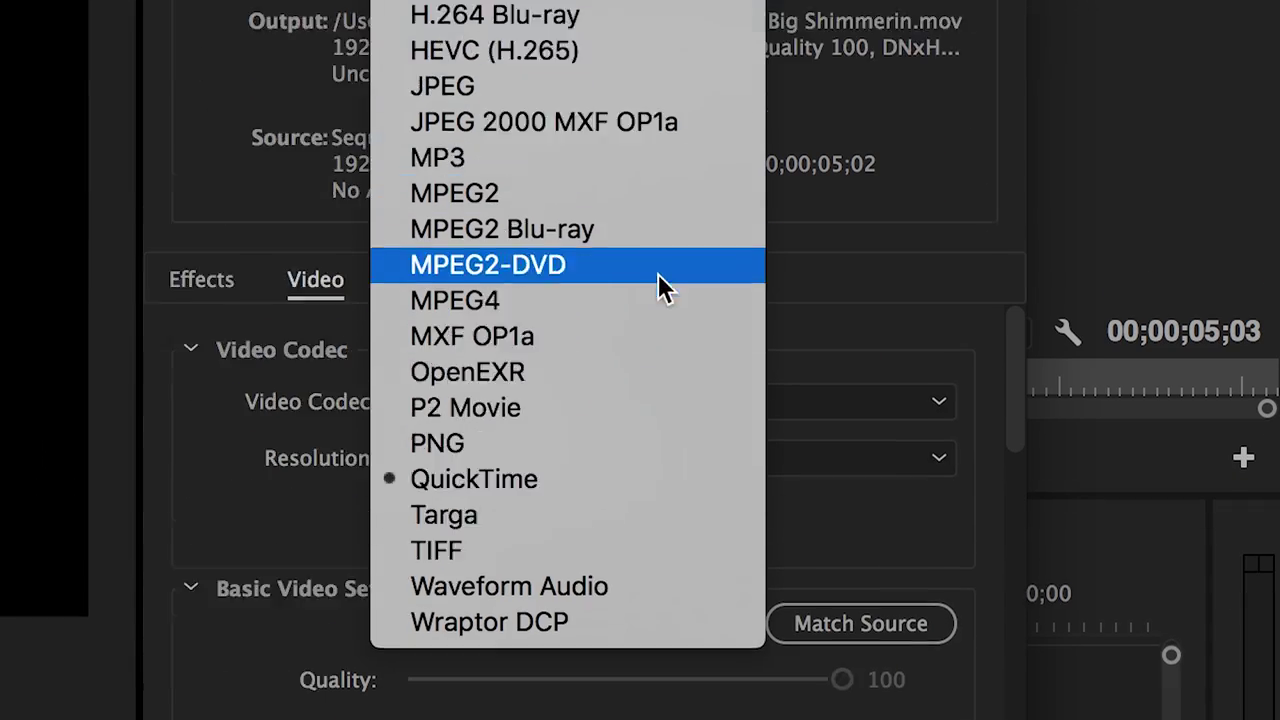
Keep QuickTime as the format and choose the Animation video codec
click(640, 420)
click(800, 334)
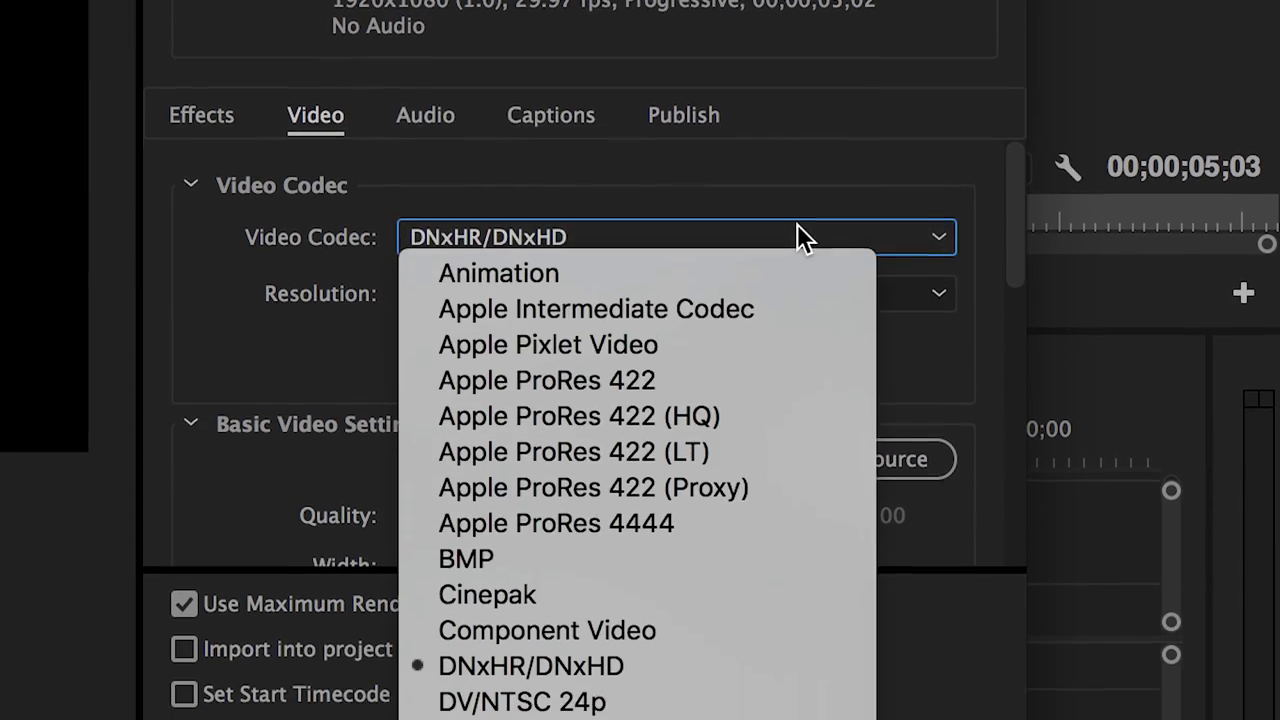
scroll(703, 154, down, 5)
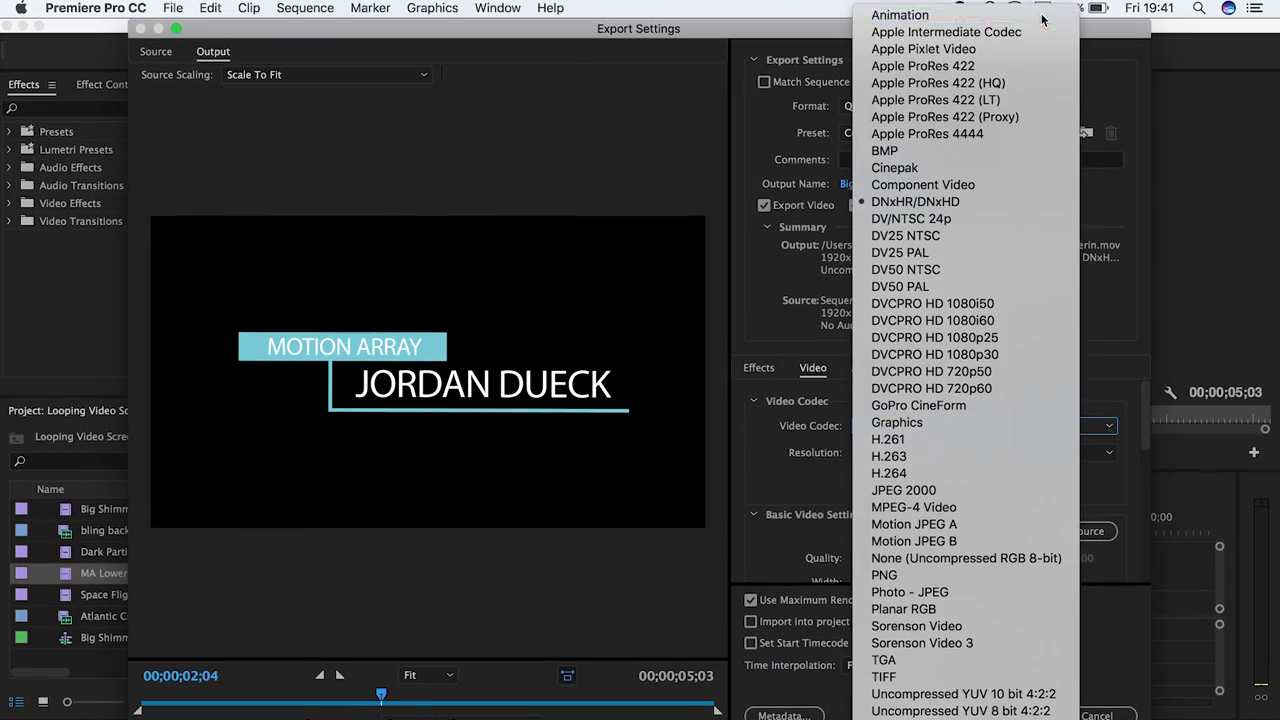
click(1043, 18)
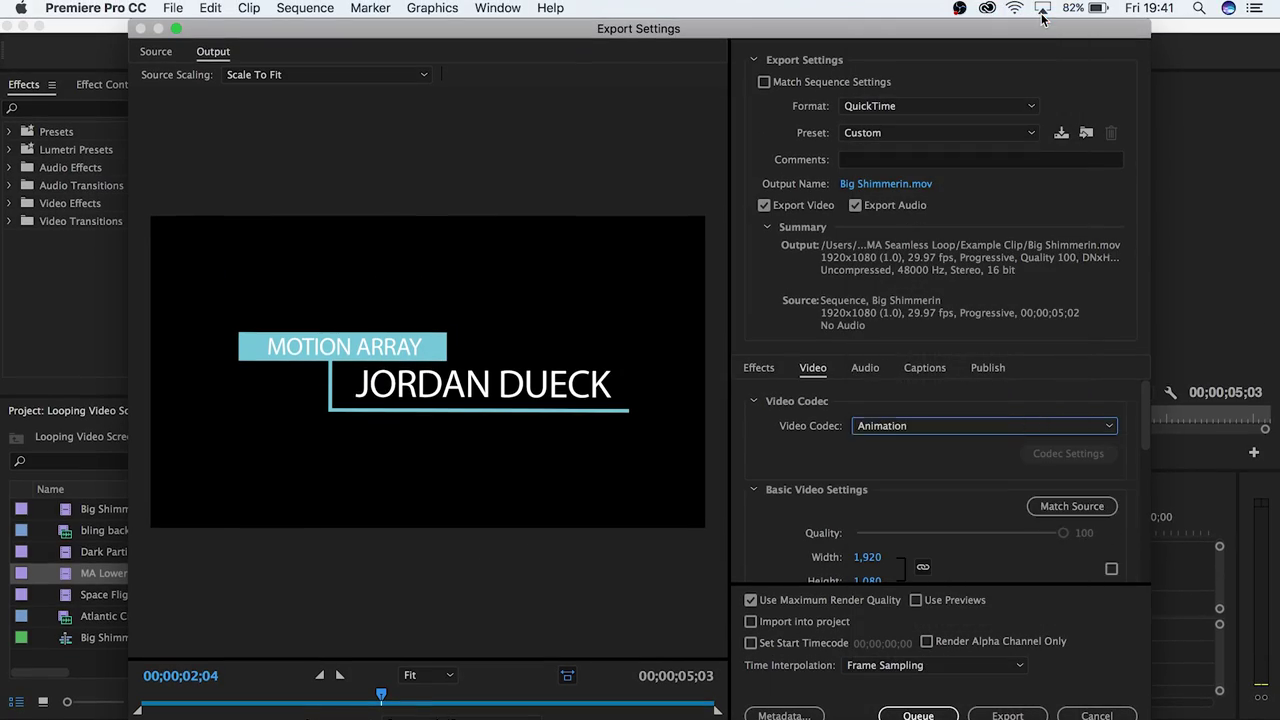
Link width and height, keep Square Pixels (1.0), and set Depth to 8-bpc + alpha
scroll(760, 585, down, 2)
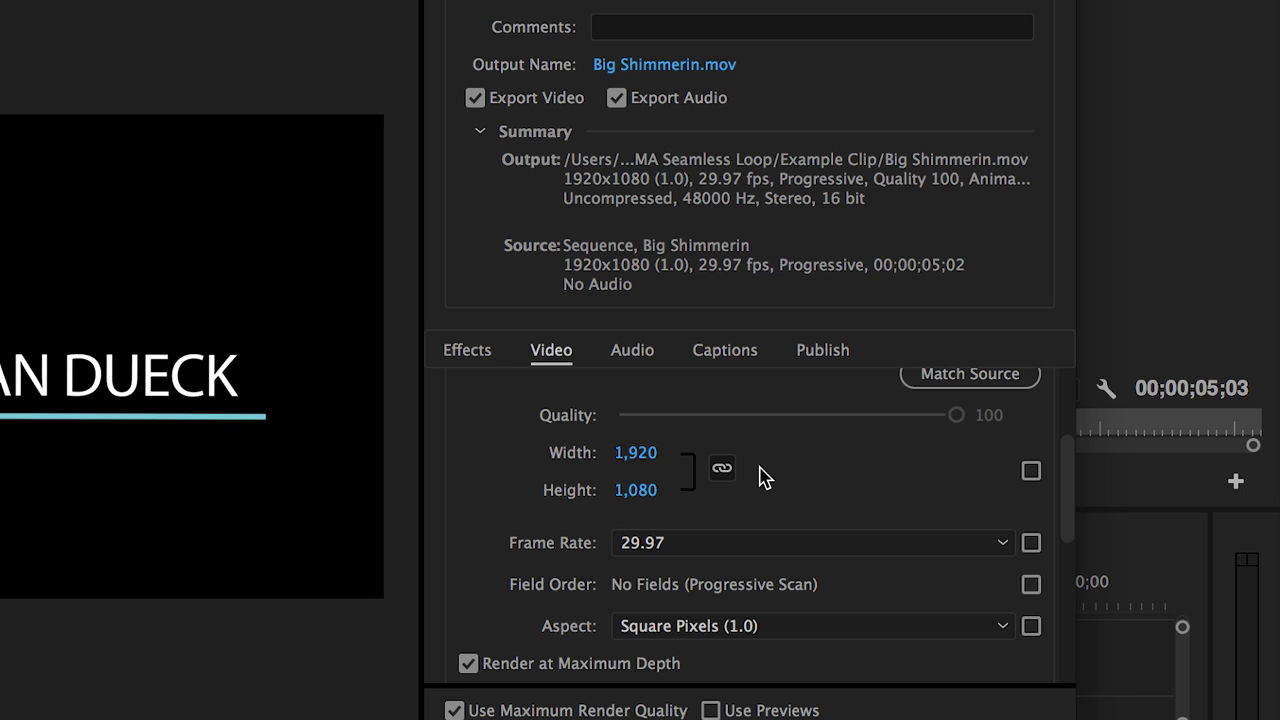
click(722, 468)
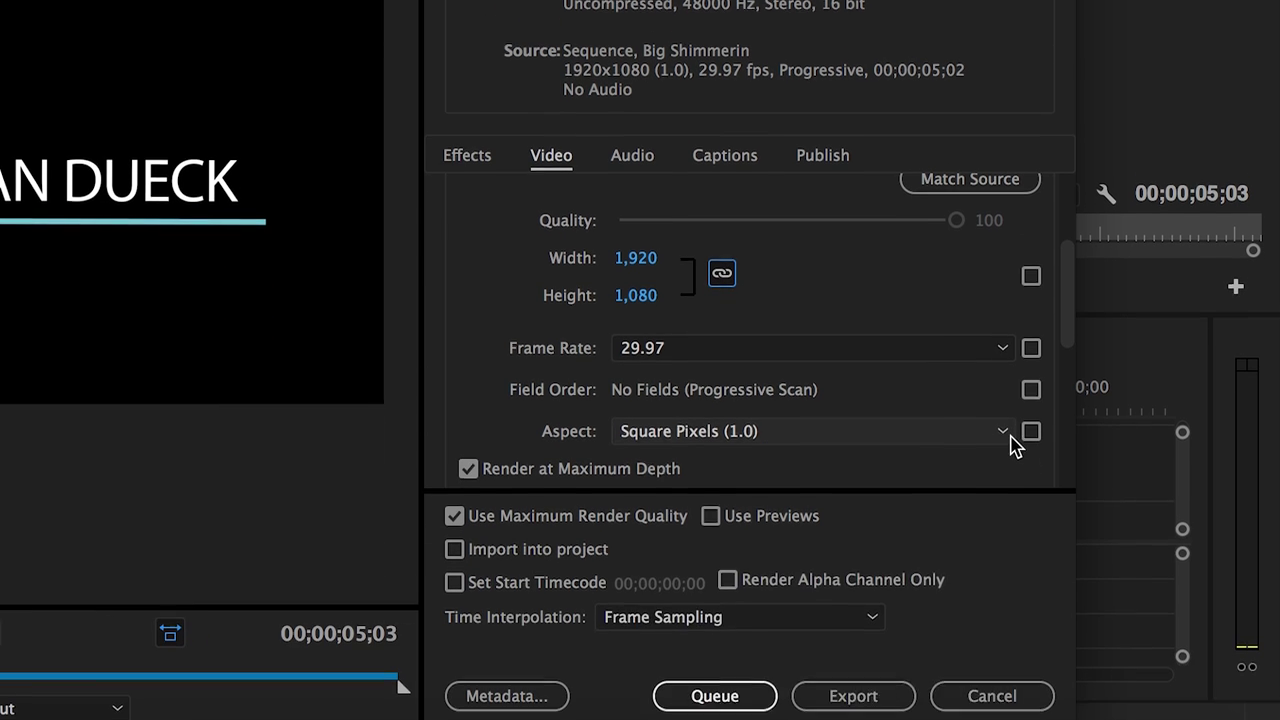
click(1003, 627)
click(1005, 628)
scroll(1000, 466, down, 3)
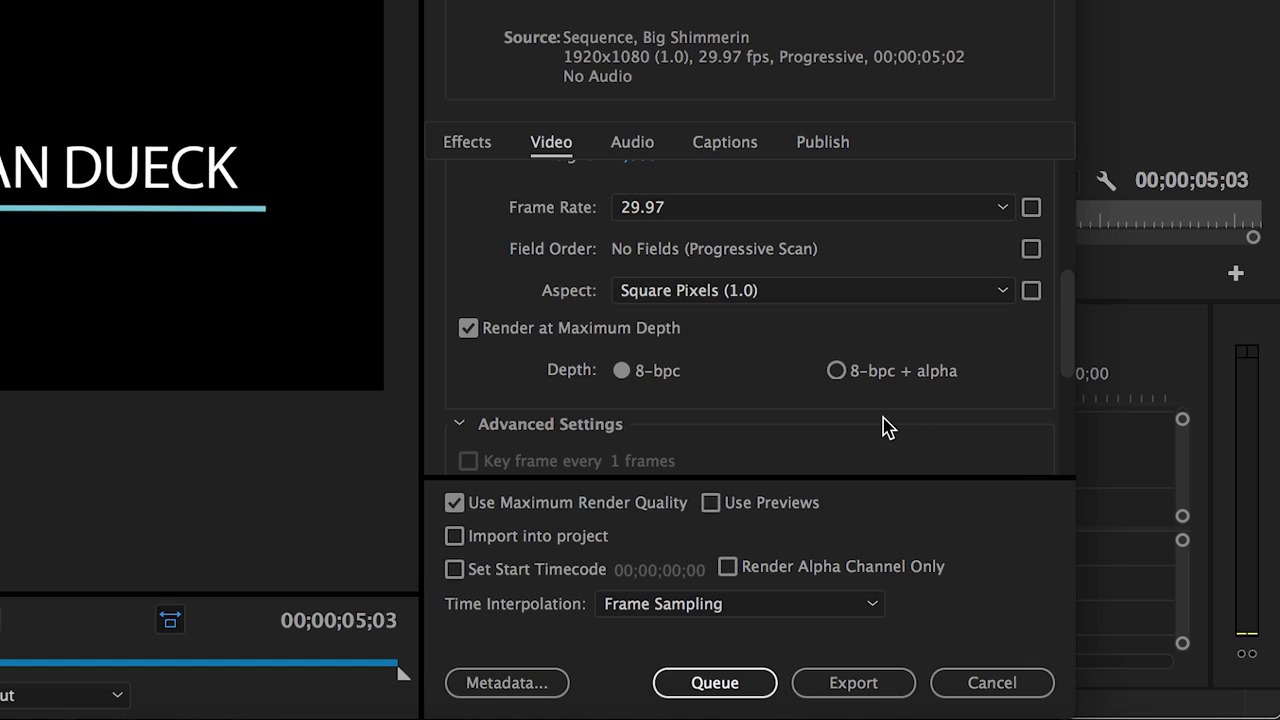
click(836, 370)
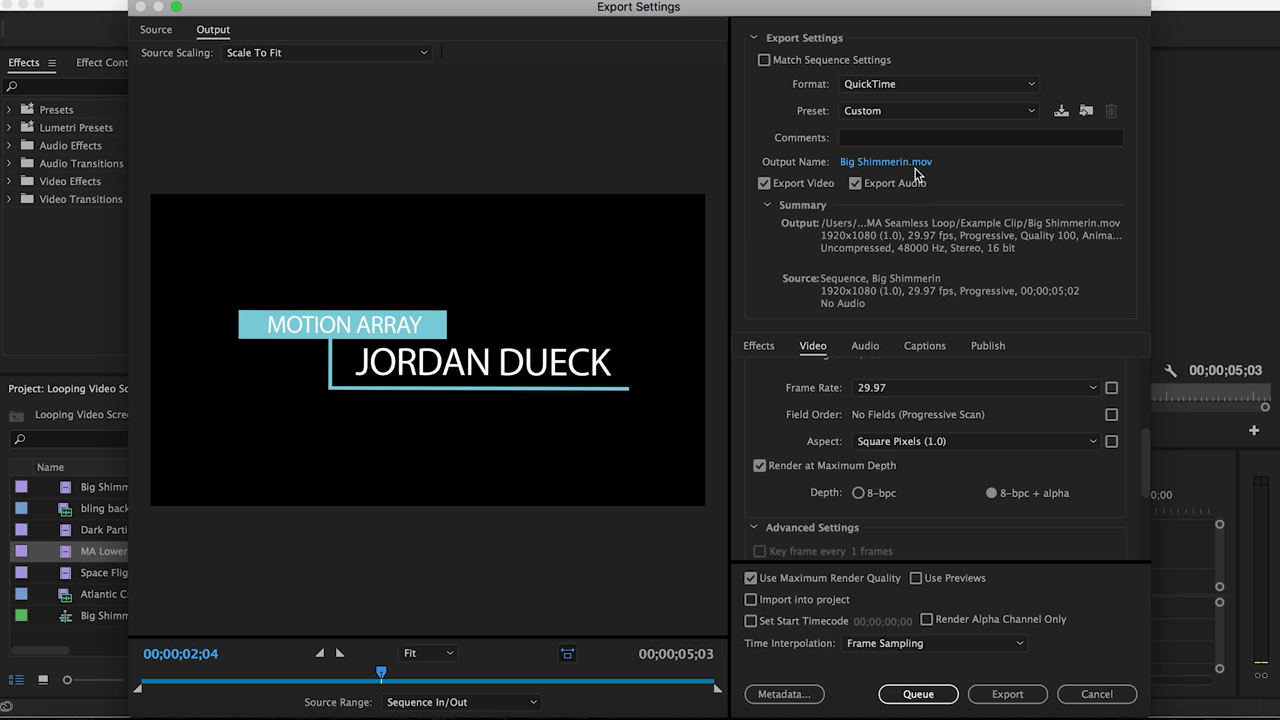
click(912, 163)
Export as 'Lower Third Example with Alpha' and play the sequence from the start
text(Lower Third Example with Alpha)
key(Return)
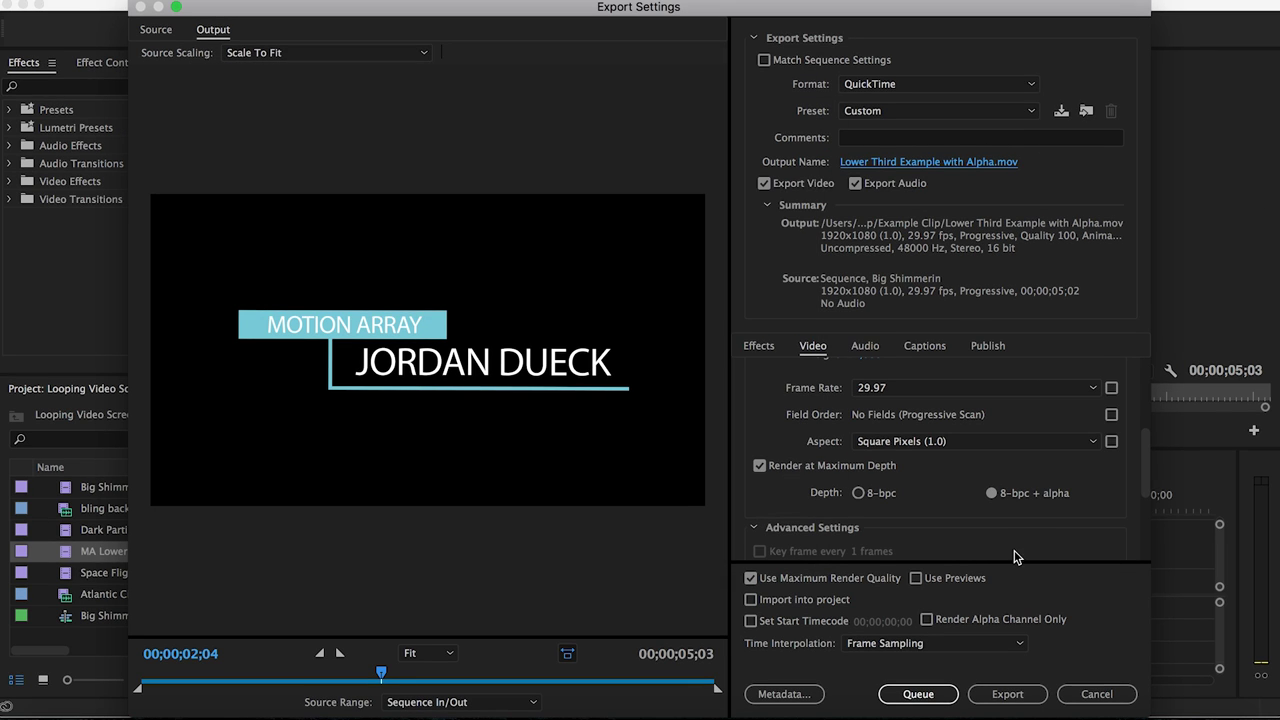
click(1006, 694)
key(Home)
key(space)
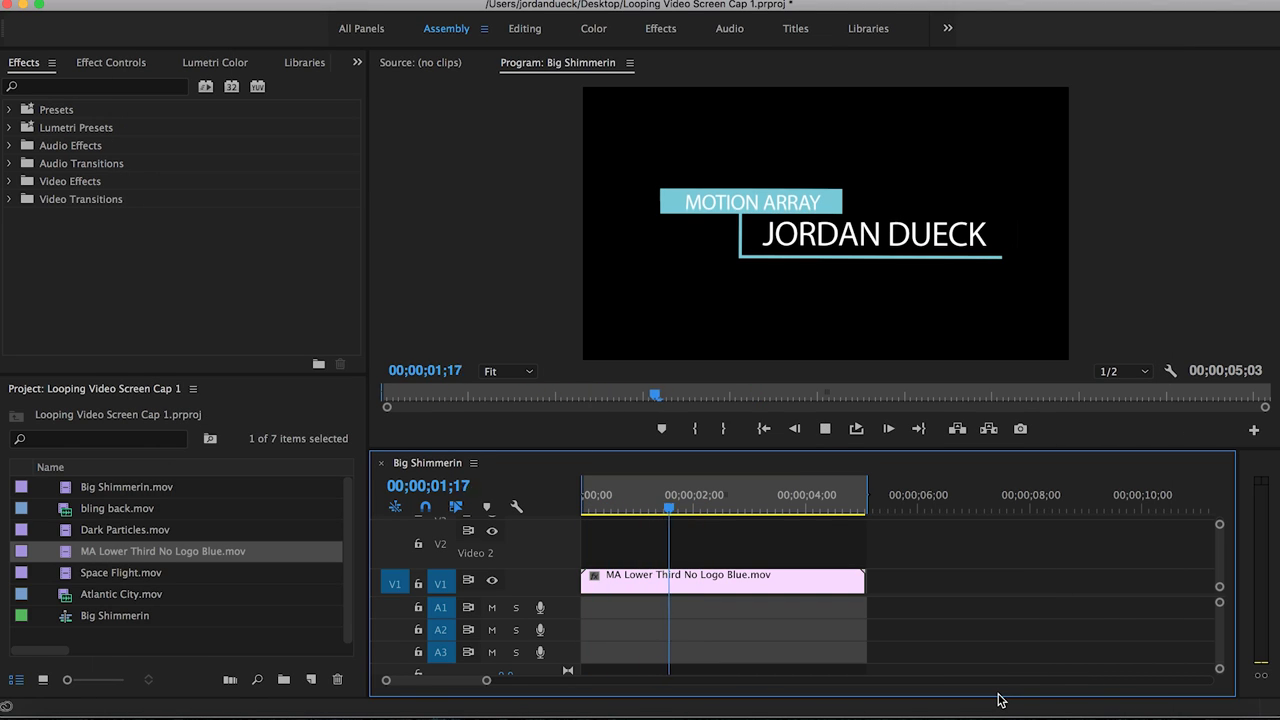